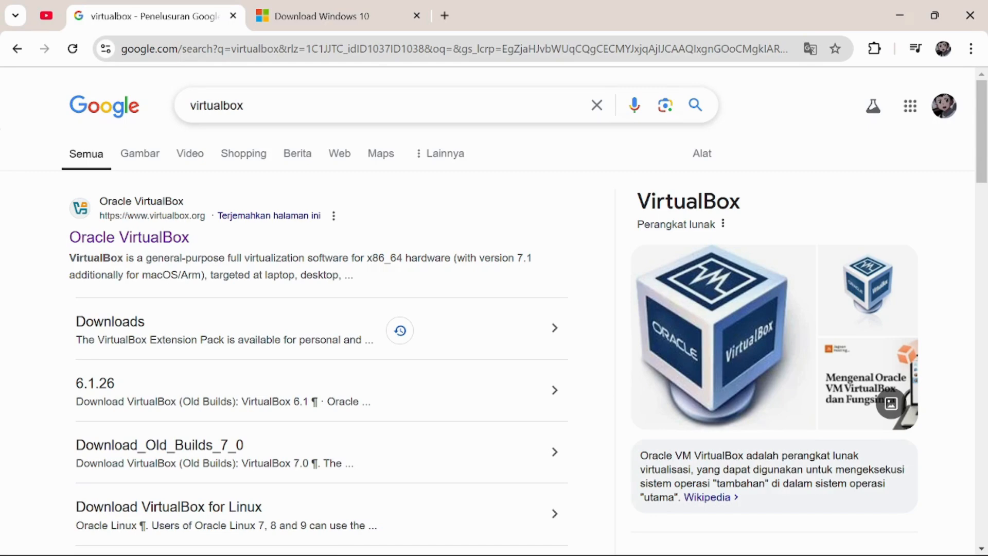
Open the Oracle VirtualBox search result and switch to Microsoft's Download Windows 10 page.
click(154, 248)
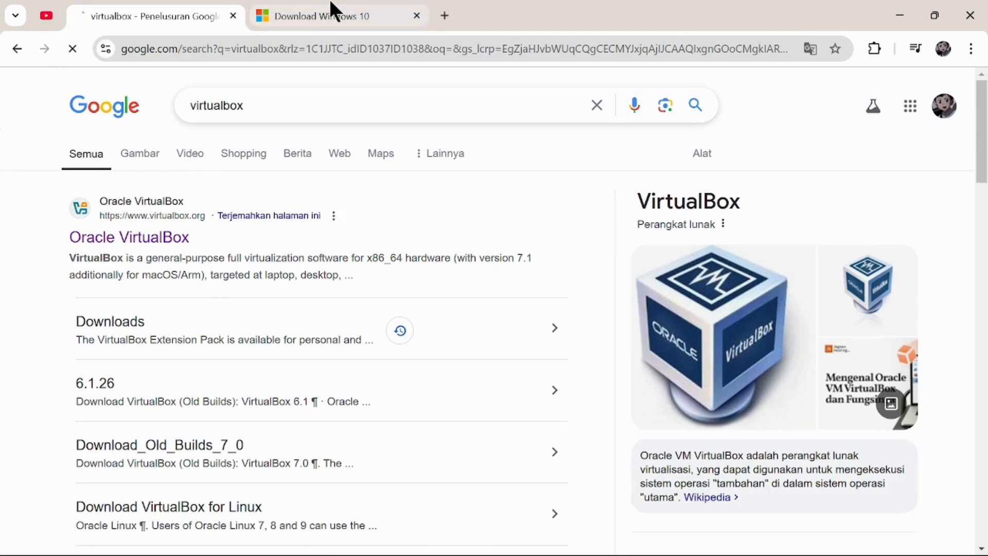
mouse_move(332, 9)
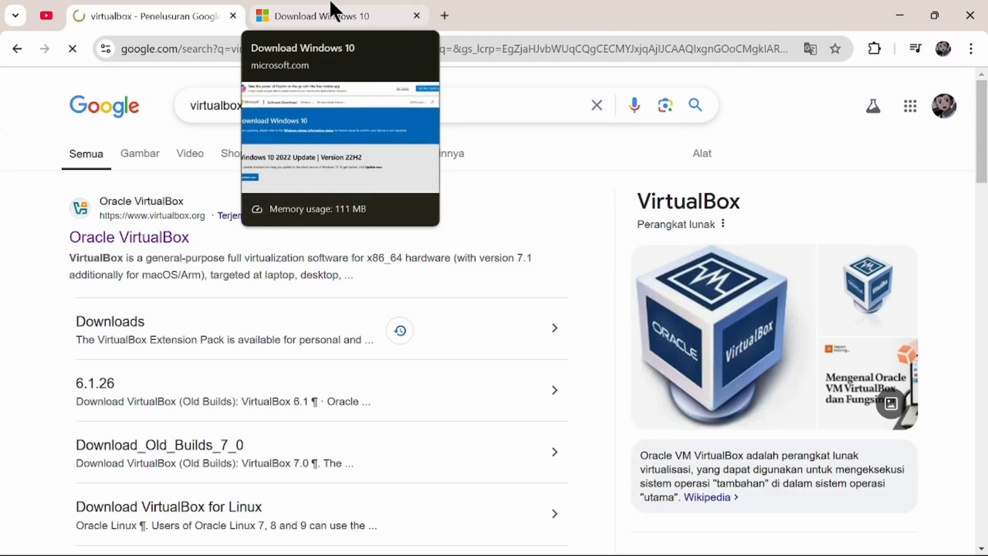
click(329, 16)
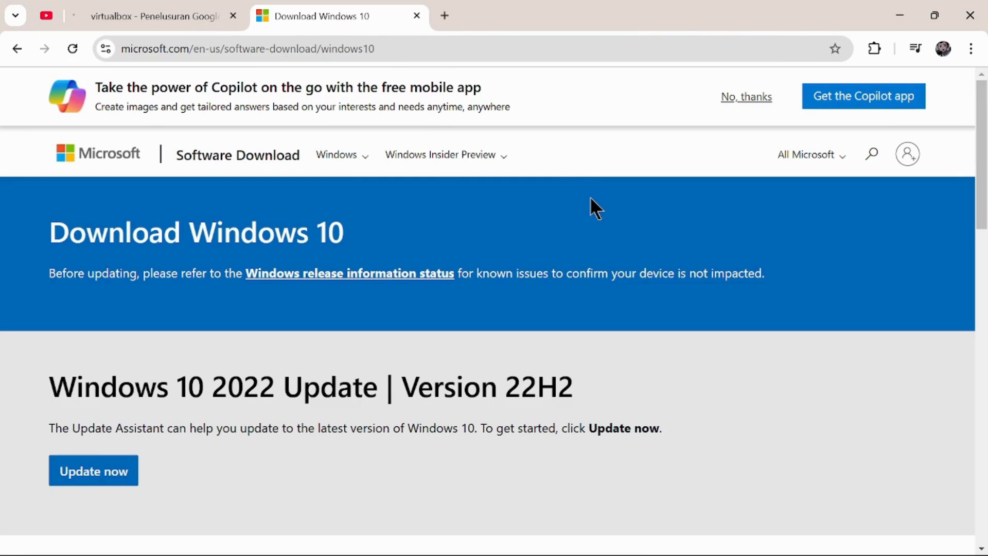
scroll(591, 198, down, 1)
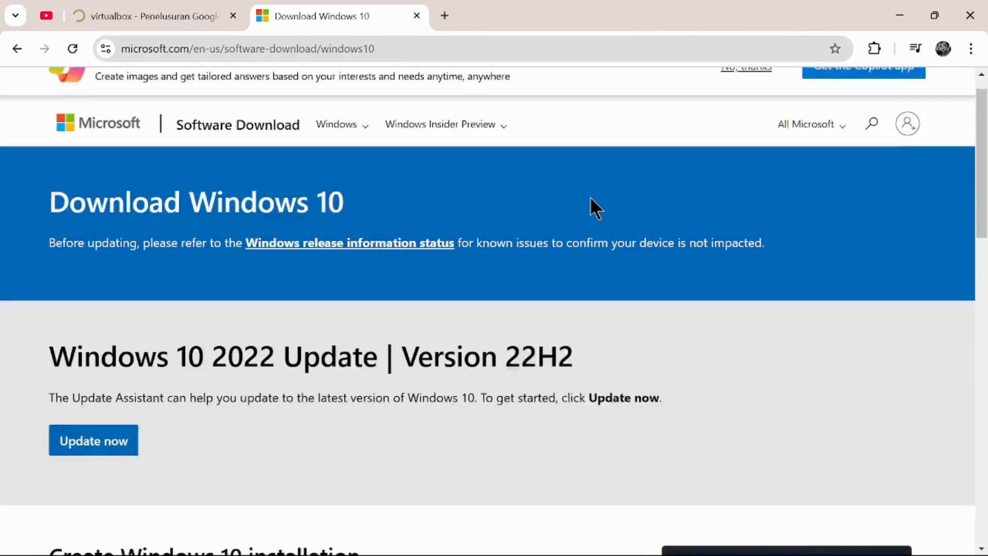
scroll(573, 191, up, 1)
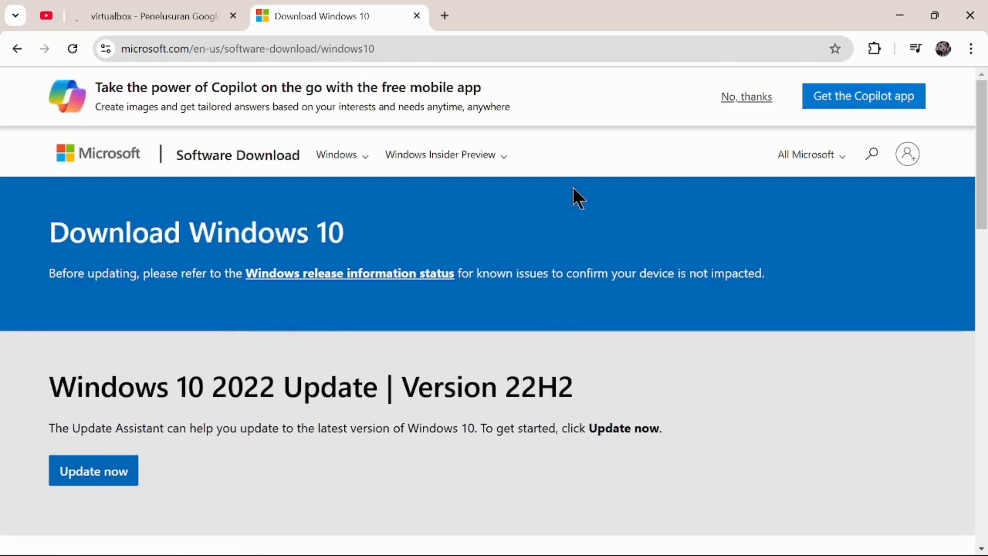
drag(381, 49, 119, 49)
click(460, 192)
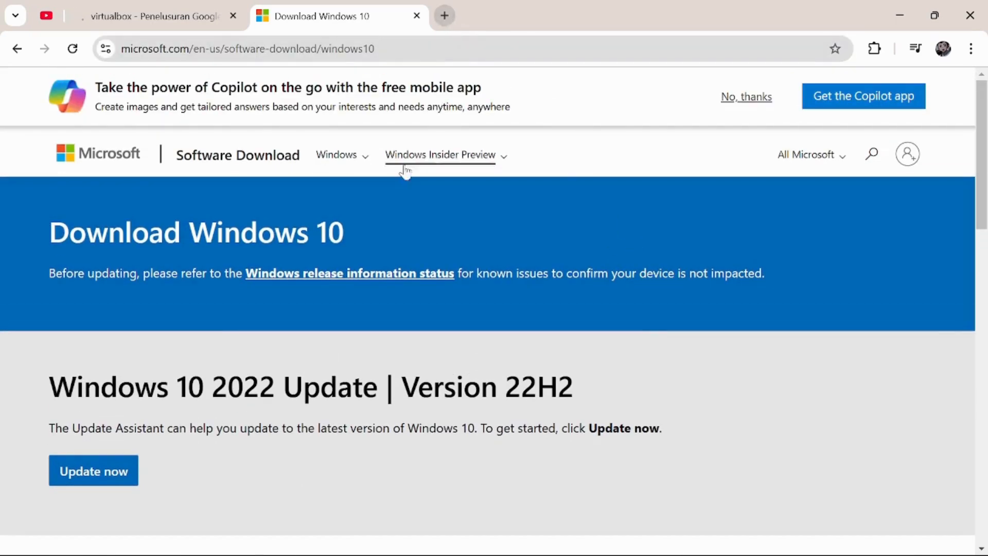
Start downloading the media creation tool offered under Create Windows 10 installation media.
scroll(479, 216, down, 1)
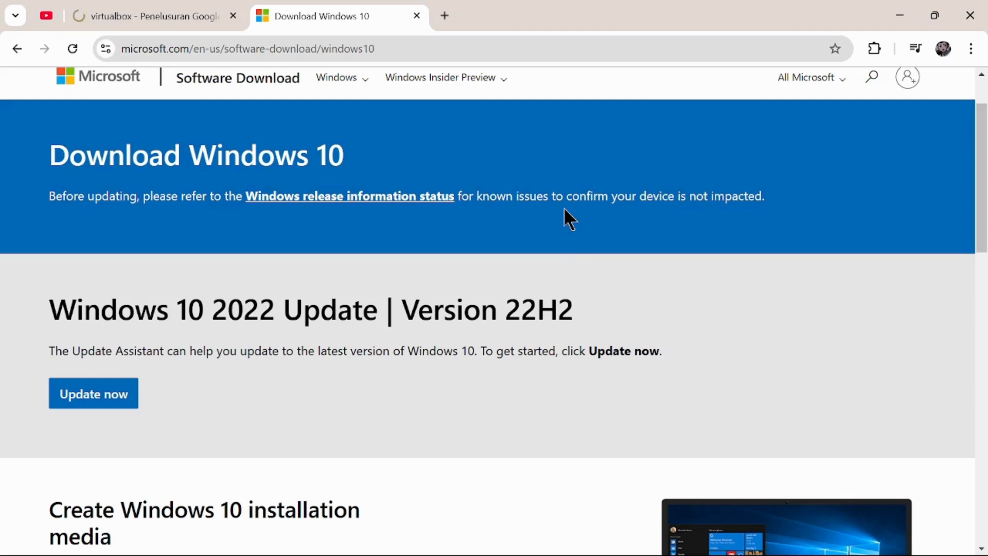
scroll(581, 237, down, 2)
scroll(625, 221, down, 1)
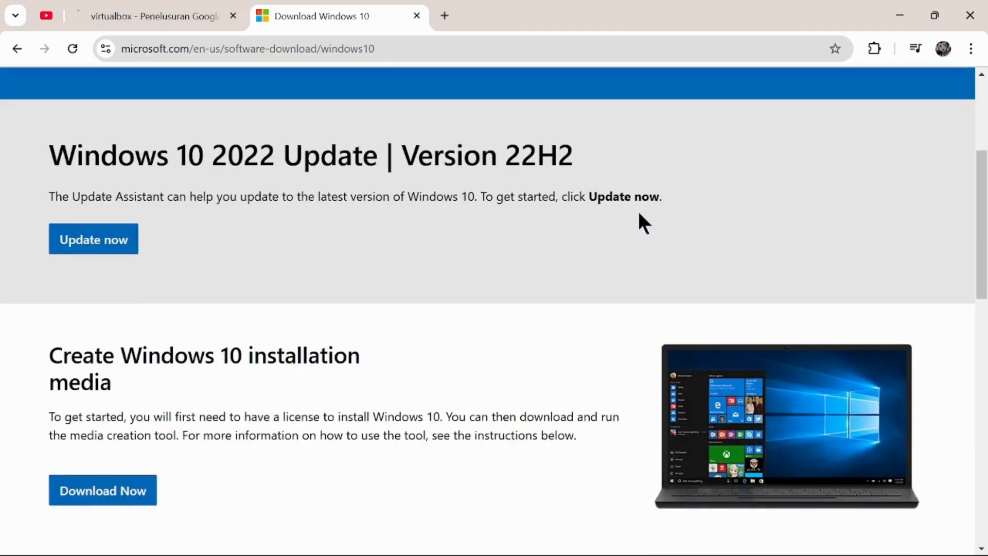
scroll(650, 216, down, 2)
scroll(390, 216, down, 2)
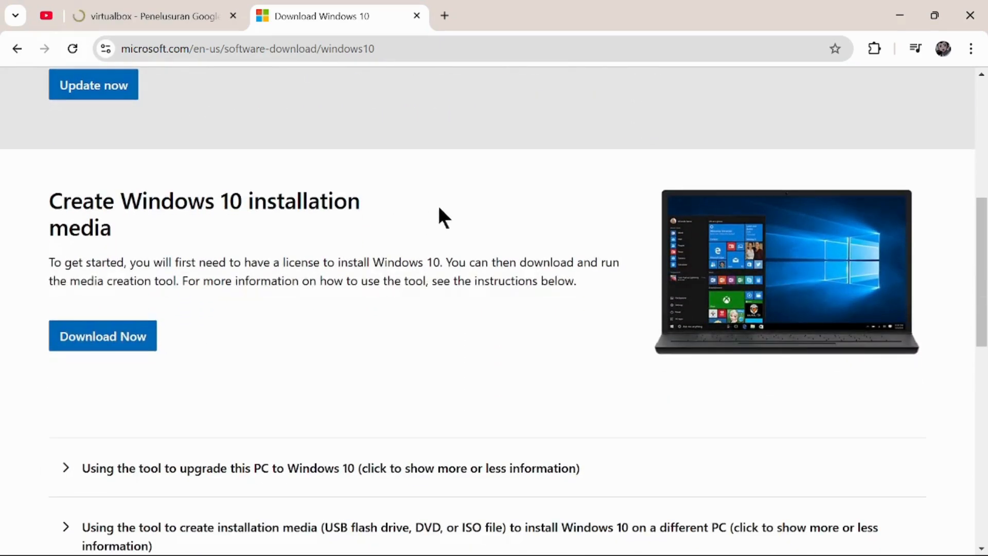
scroll(488, 309, down, 2)
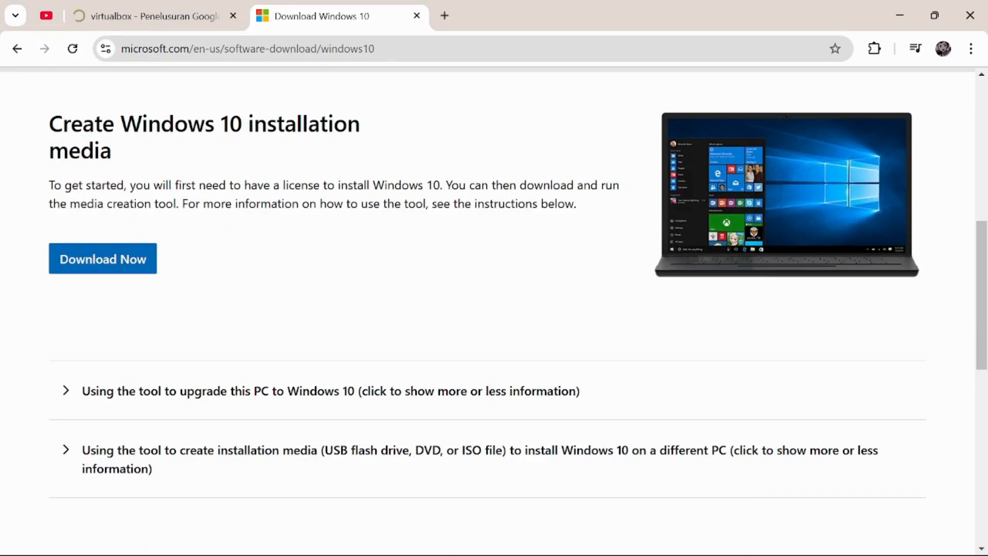
click(142, 261)
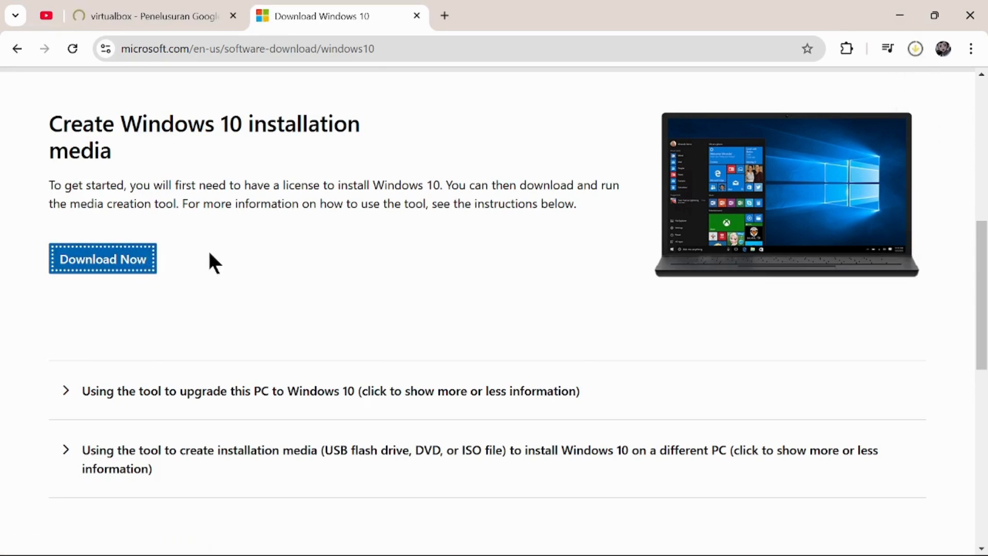
Cancel the running MediaCreationTool_22H2 download and close the recent download history.
click(916, 48)
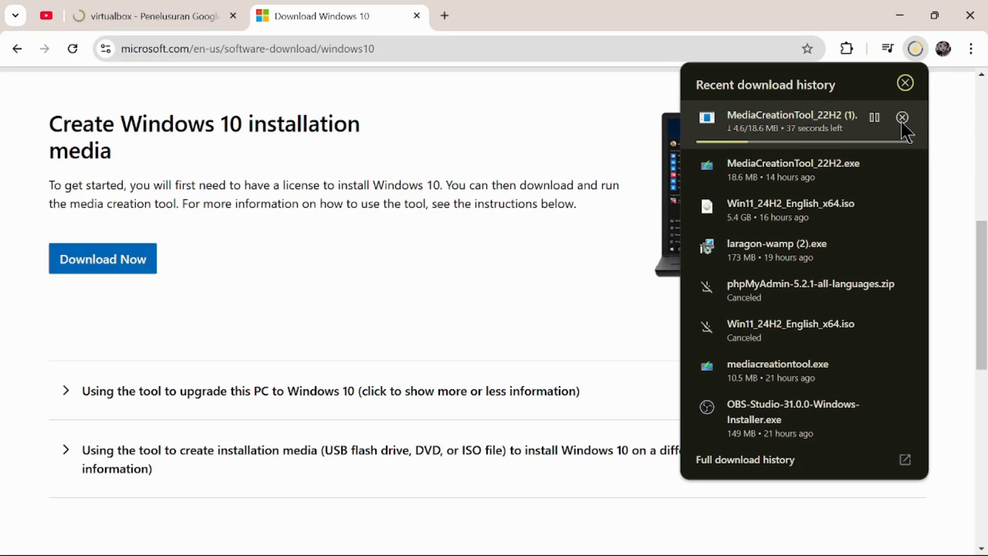
click(902, 117)
click(905, 83)
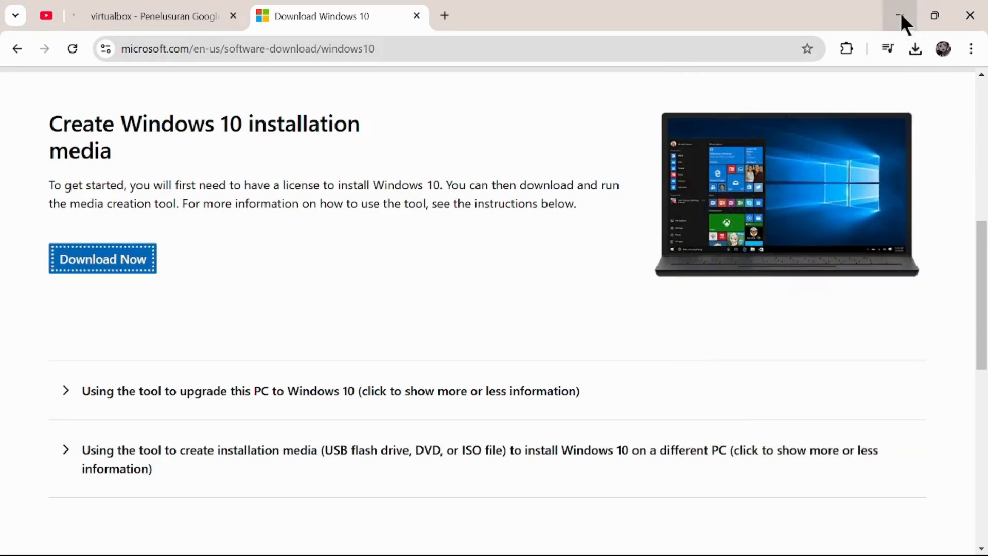
Switch to File Explorer and locate the Windows.iso disc image in the Downloads folder, then return to the desktop.
click(900, 14)
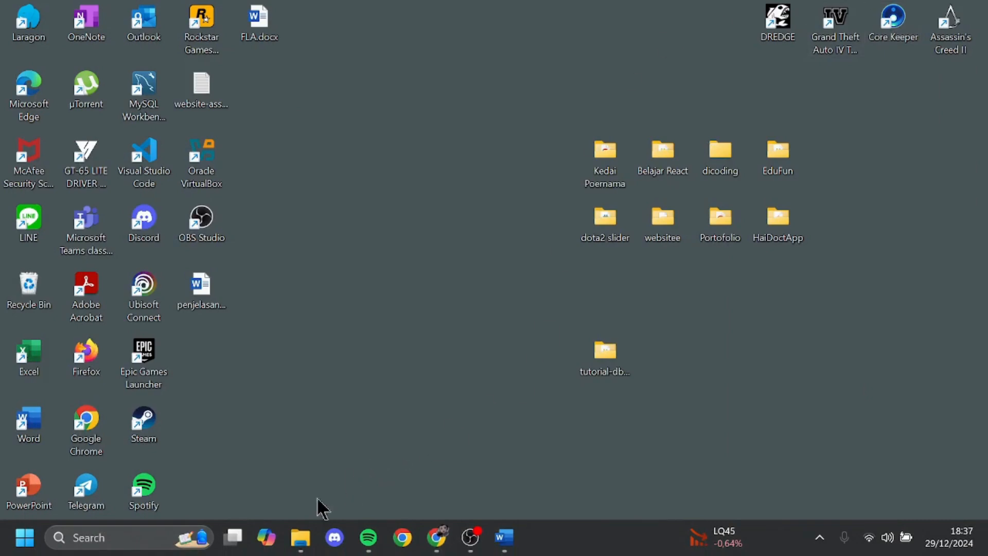
click(301, 538)
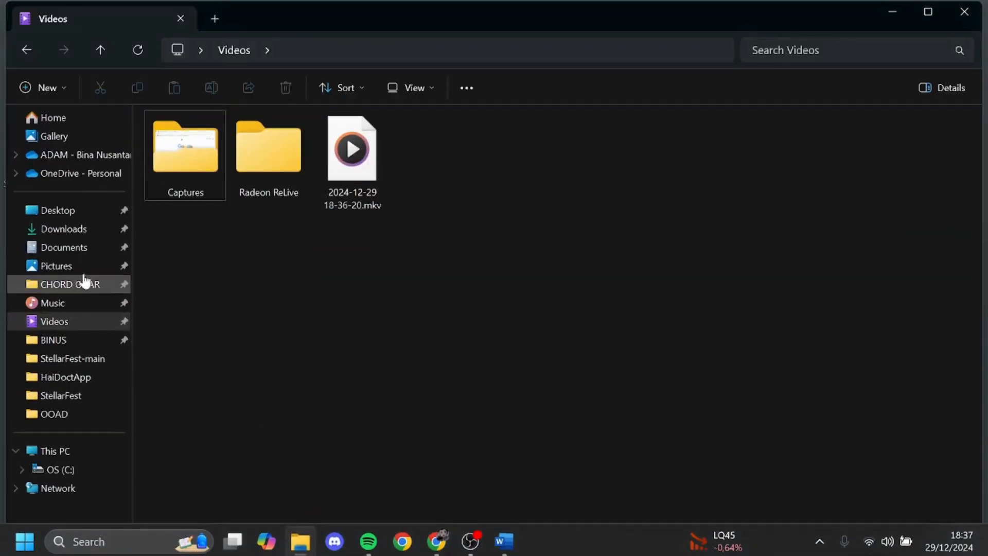
click(75, 231)
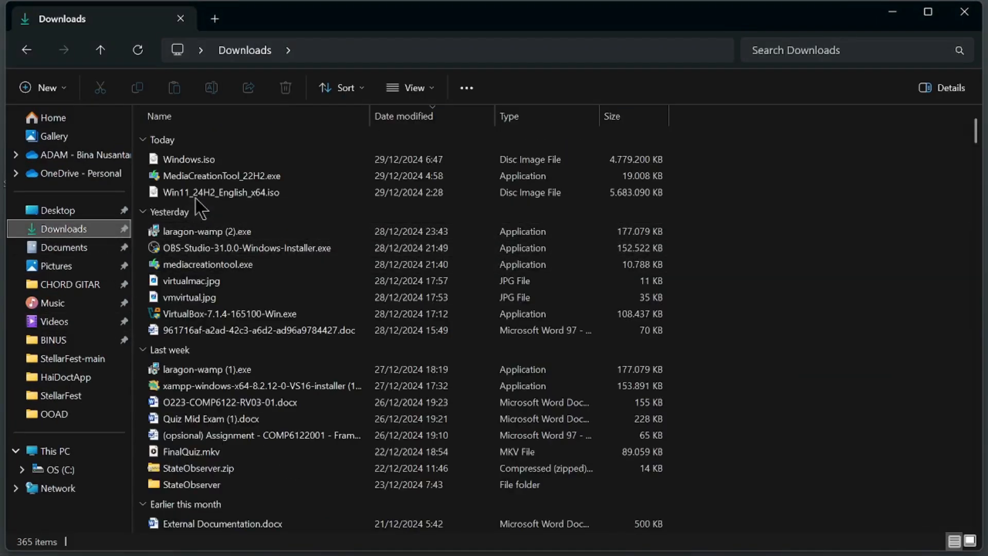
click(196, 163)
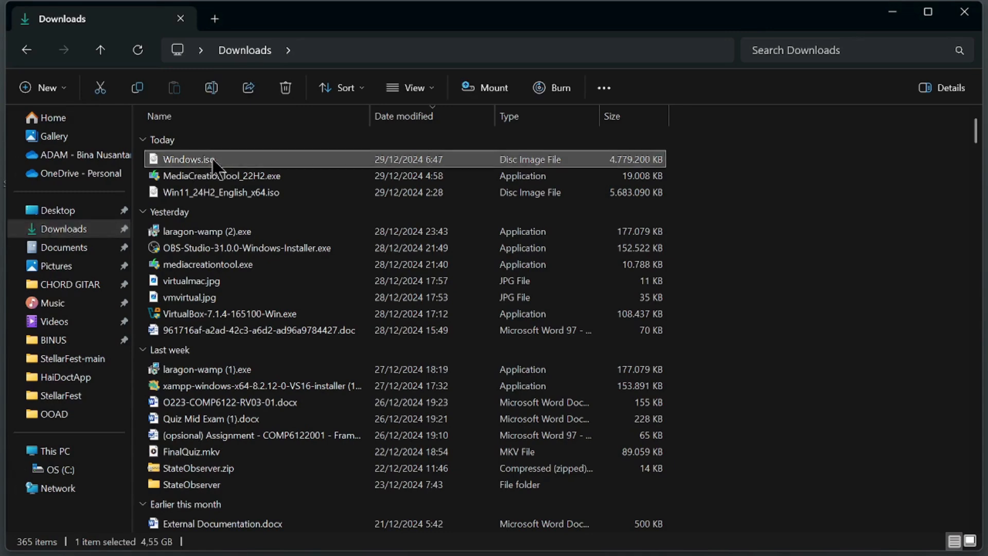
click(899, 16)
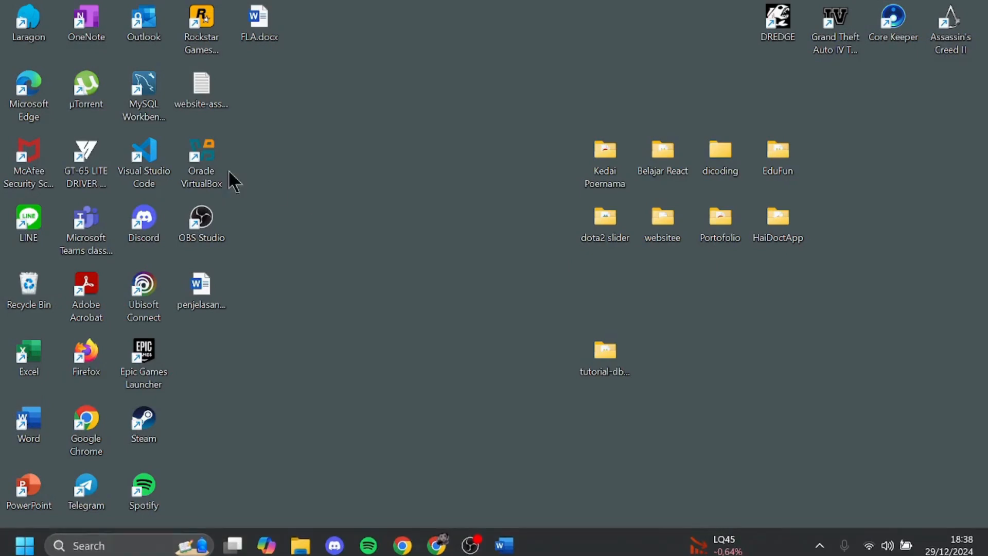
Launch Oracle VirtualBox from the desktop and look over the details of the existing virtual machine named 10.
drag(218, 176, 355, 206)
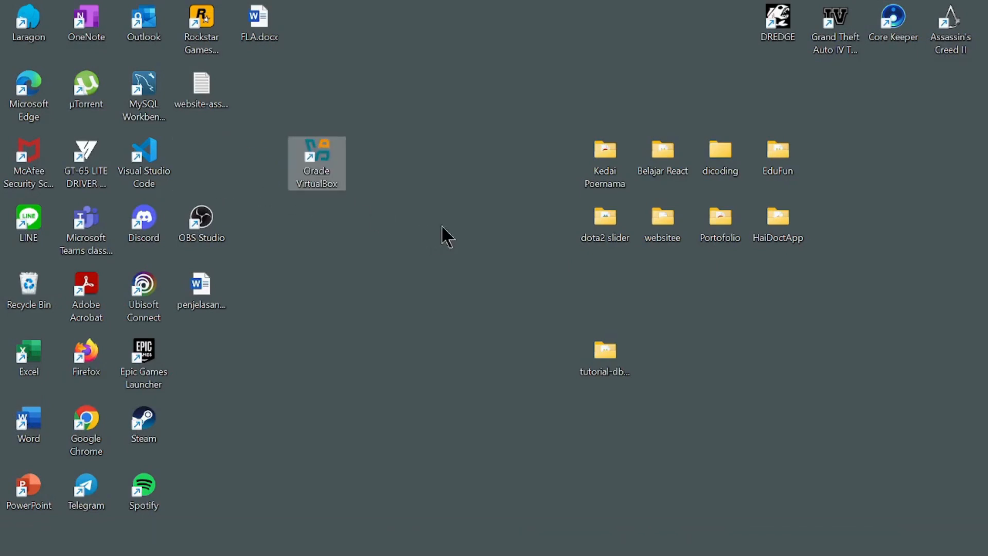
double_click(331, 163)
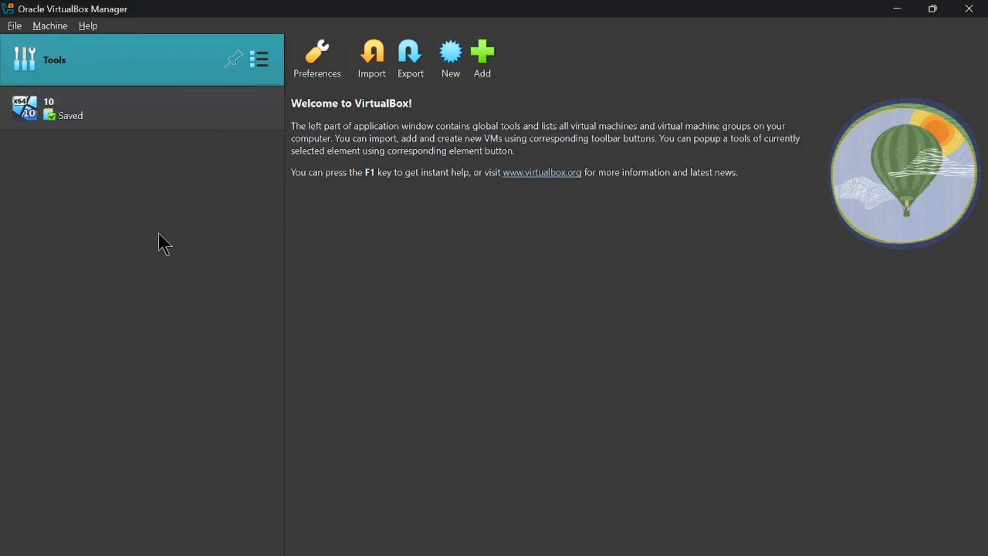
click(93, 118)
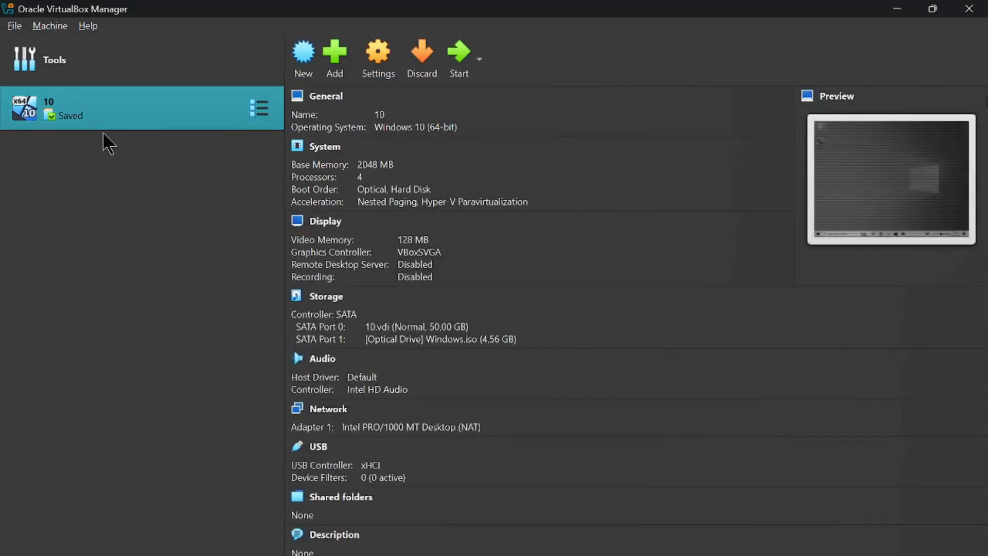
click(99, 69)
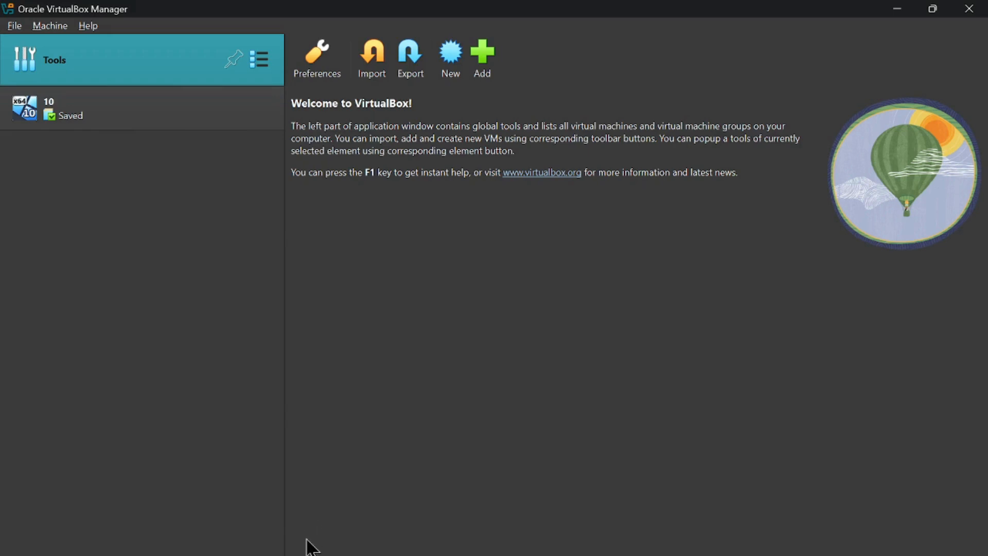
Begin a new virtual machine and name it "windows 10".
mouse_move(302, 547)
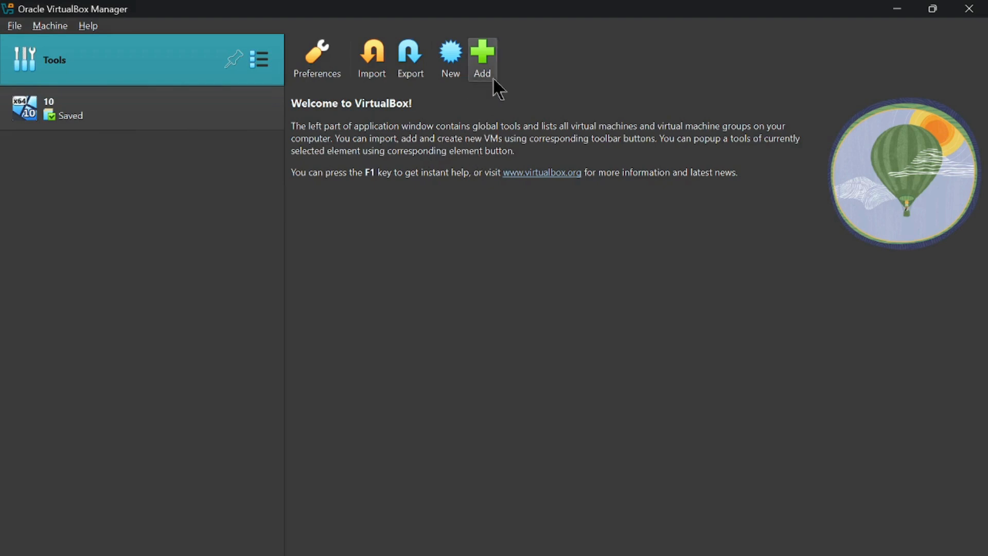
click(453, 70)
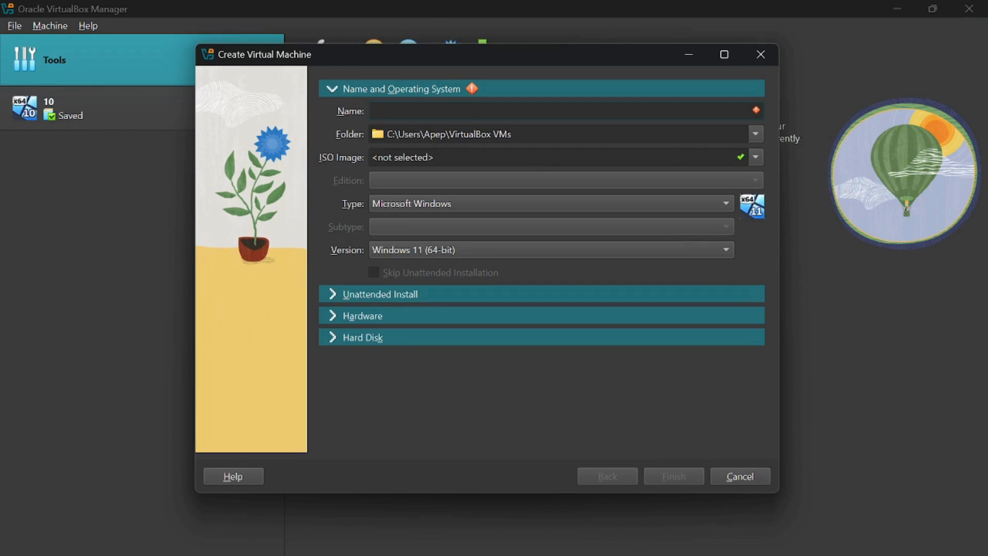
text(windows )
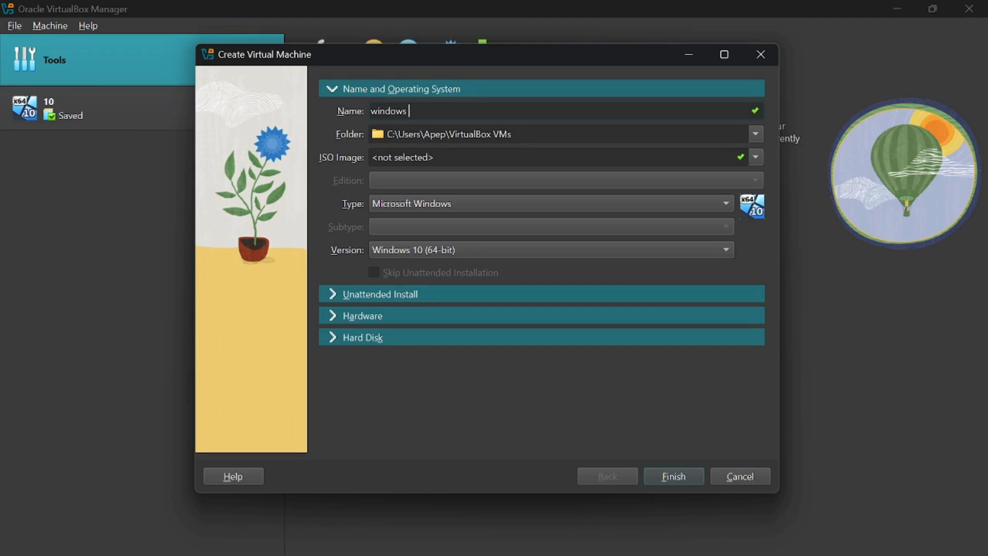
text(10)
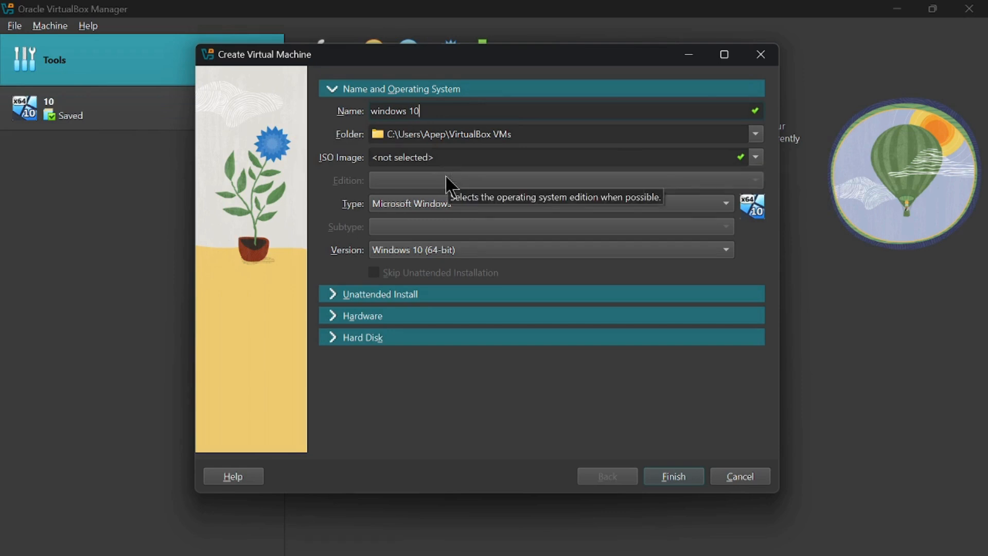
Choose Microsoft Windows as the type and Windows 10 (64-bit) as the version, and finish creating the virtual machine.
click(445, 206)
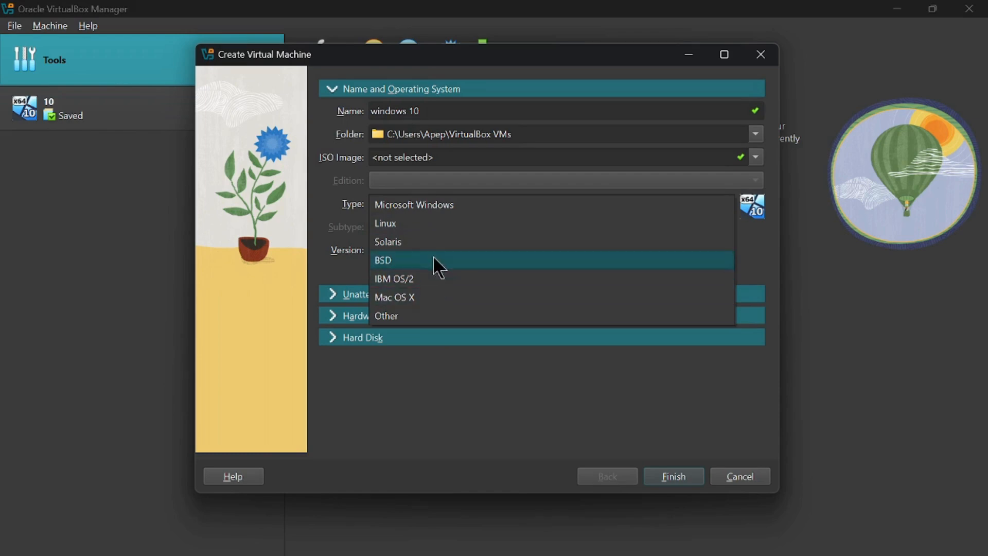
click(432, 206)
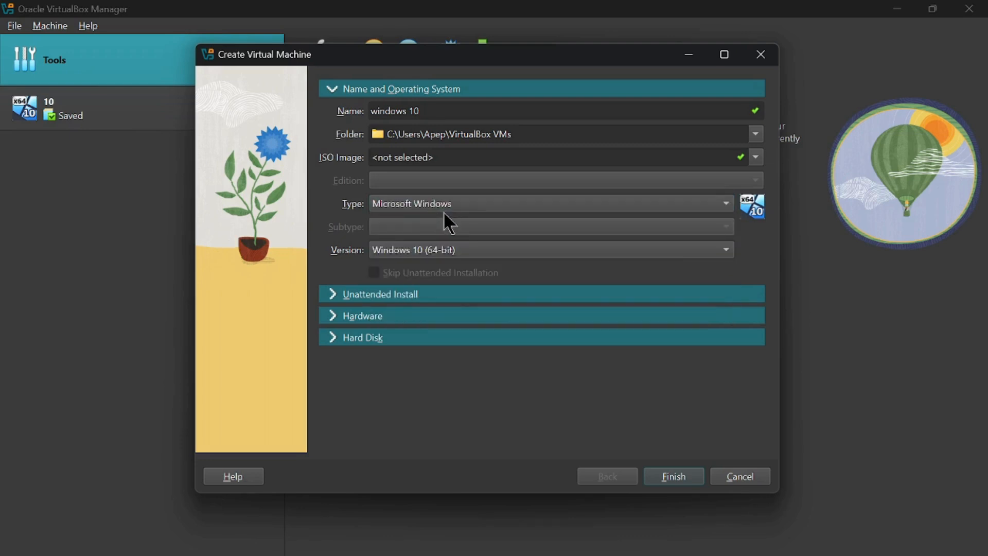
click(440, 250)
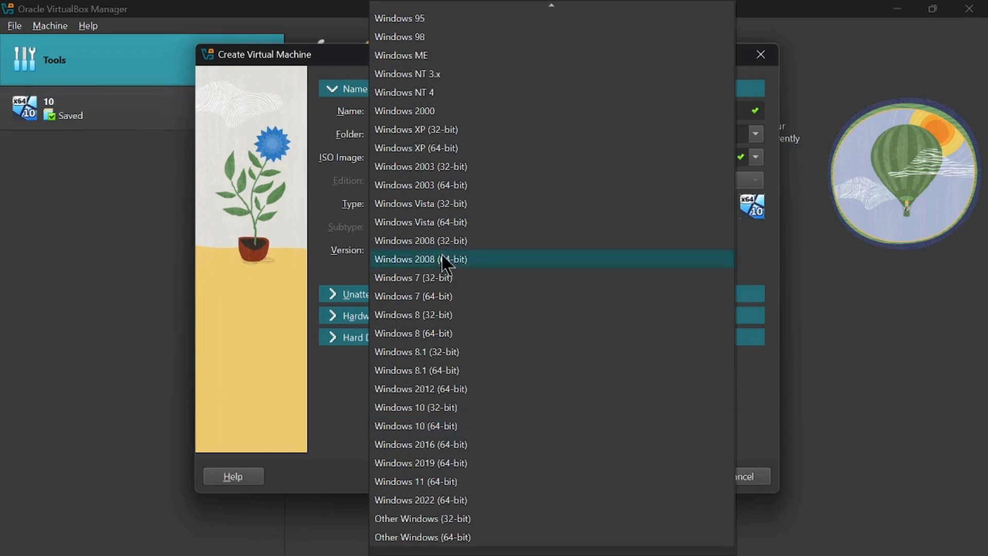
click(439, 427)
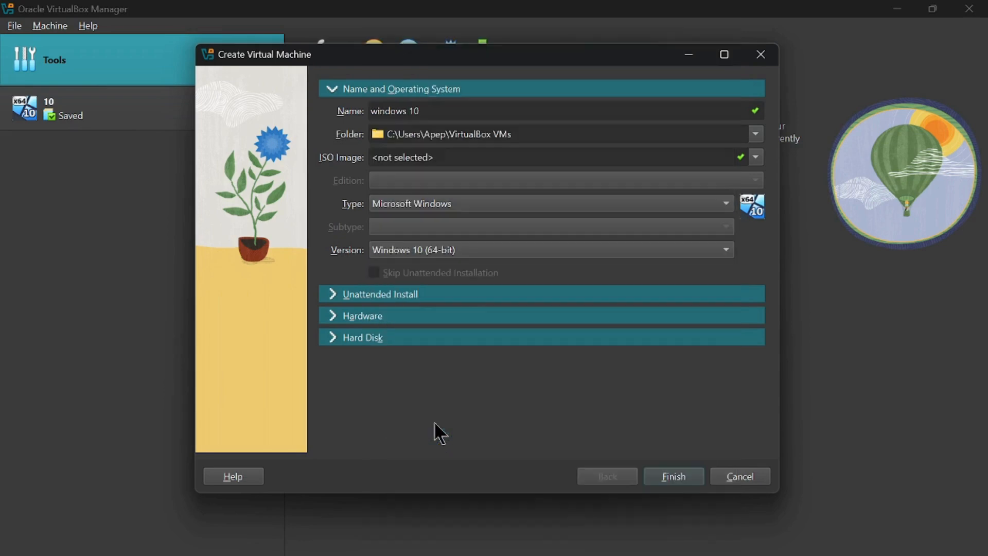
click(675, 478)
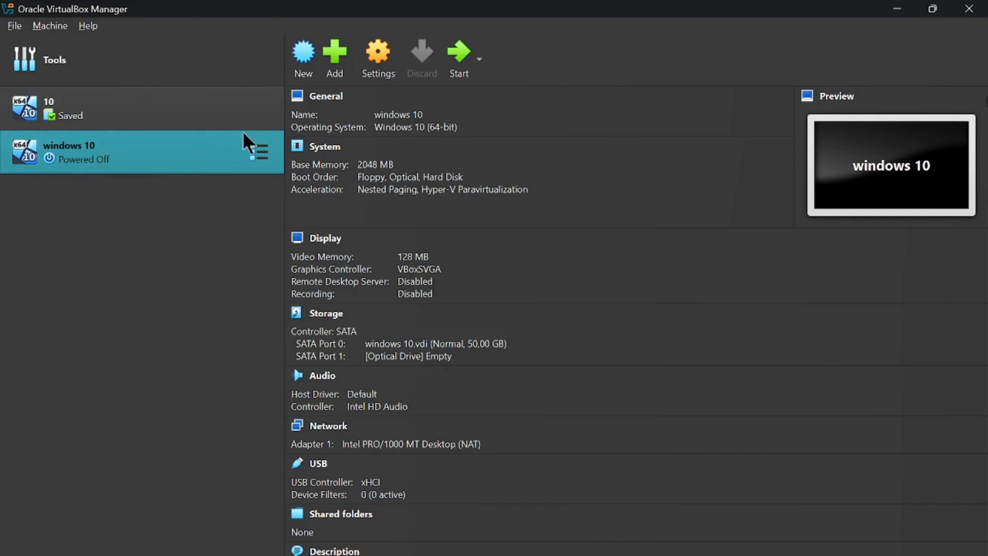
Open the settings of the windows 10 machine and look through every category from General to User Interface.
click(384, 70)
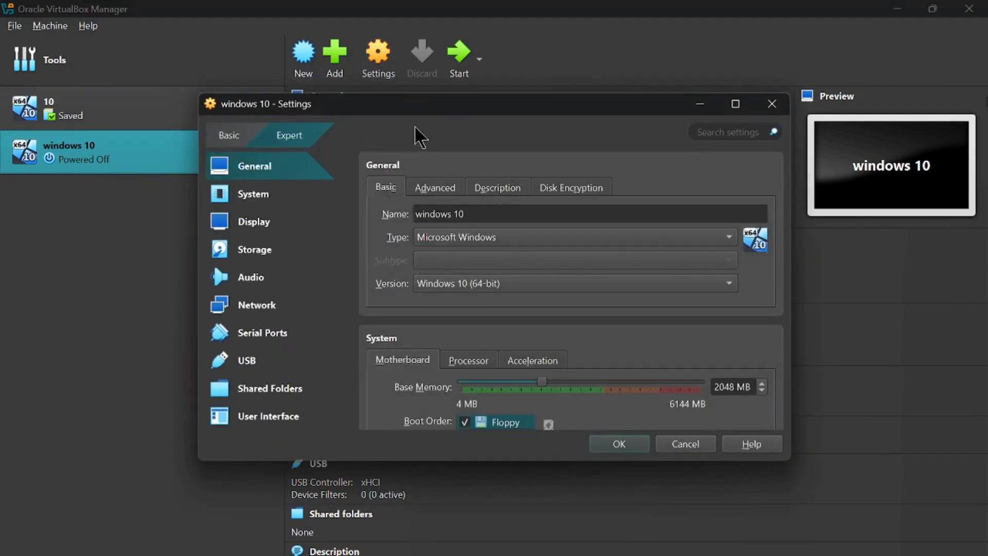
drag(437, 110, 427, 65)
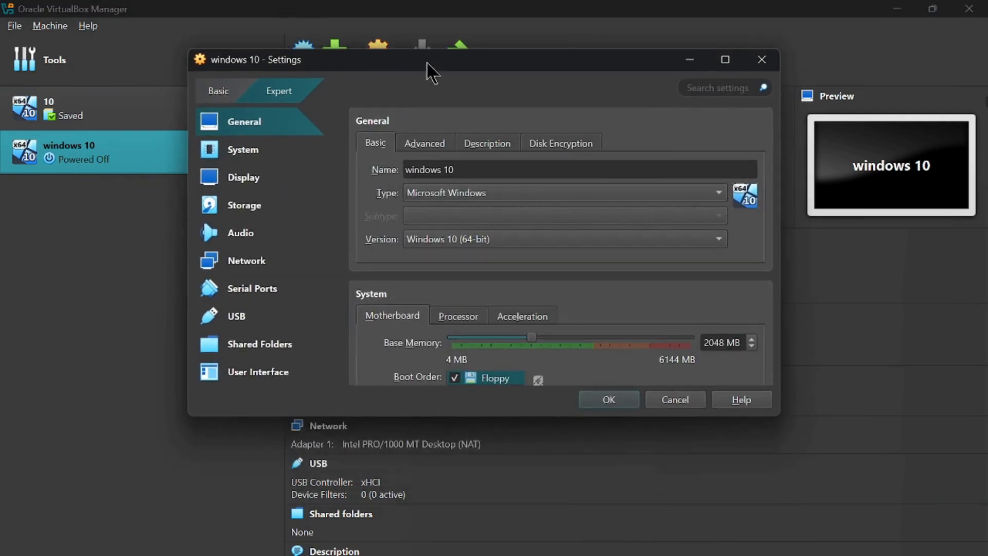
click(263, 149)
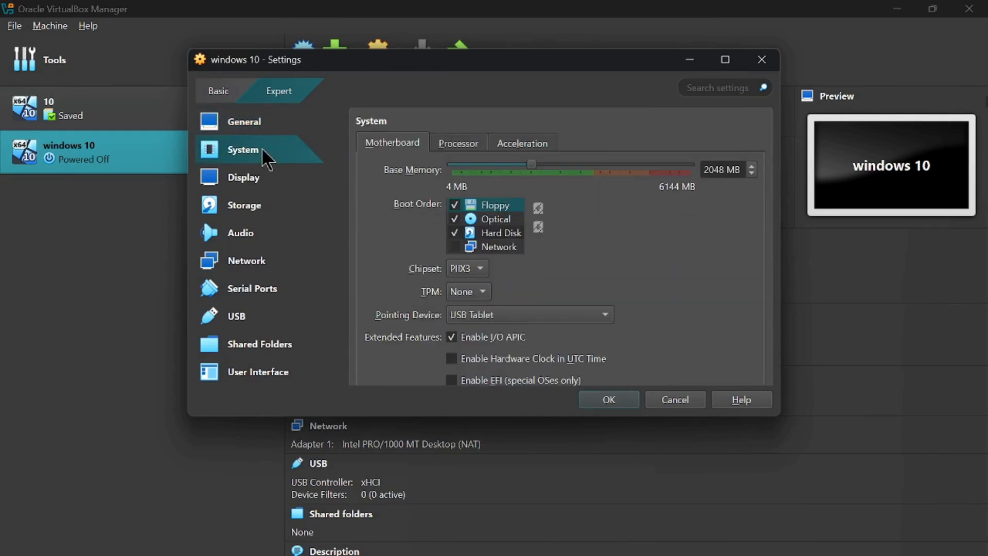
click(261, 177)
click(264, 205)
click(264, 234)
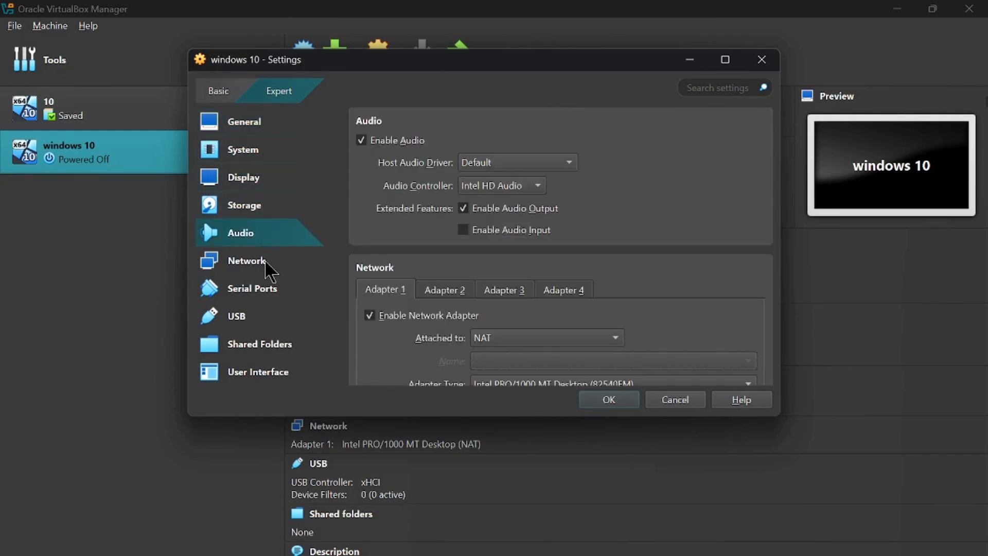
click(265, 260)
click(264, 291)
click(260, 317)
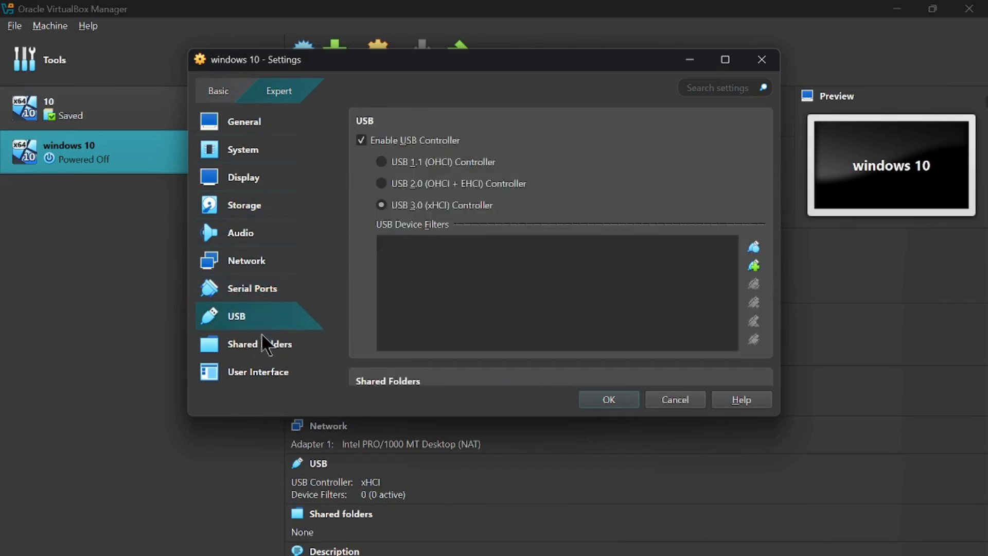
click(265, 344)
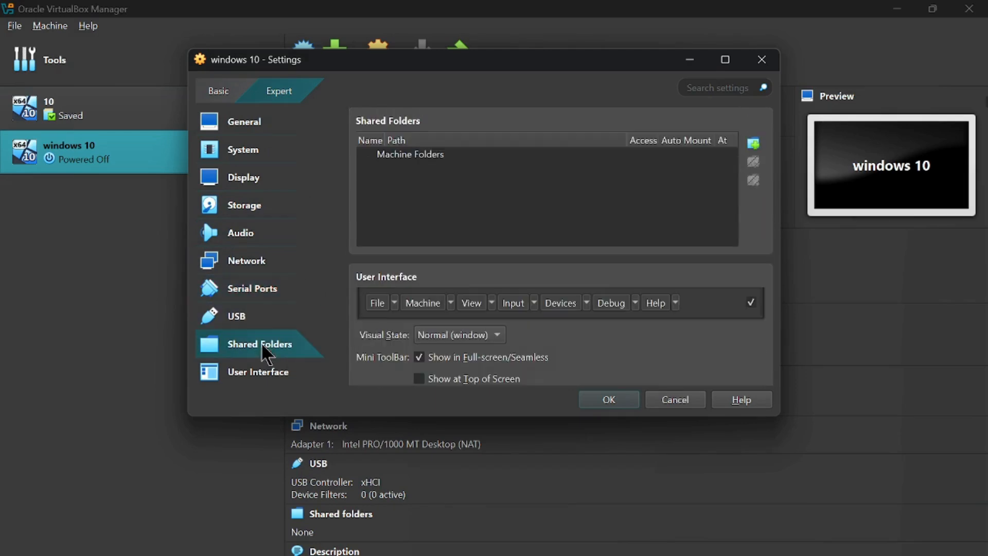
click(259, 372)
click(243, 123)
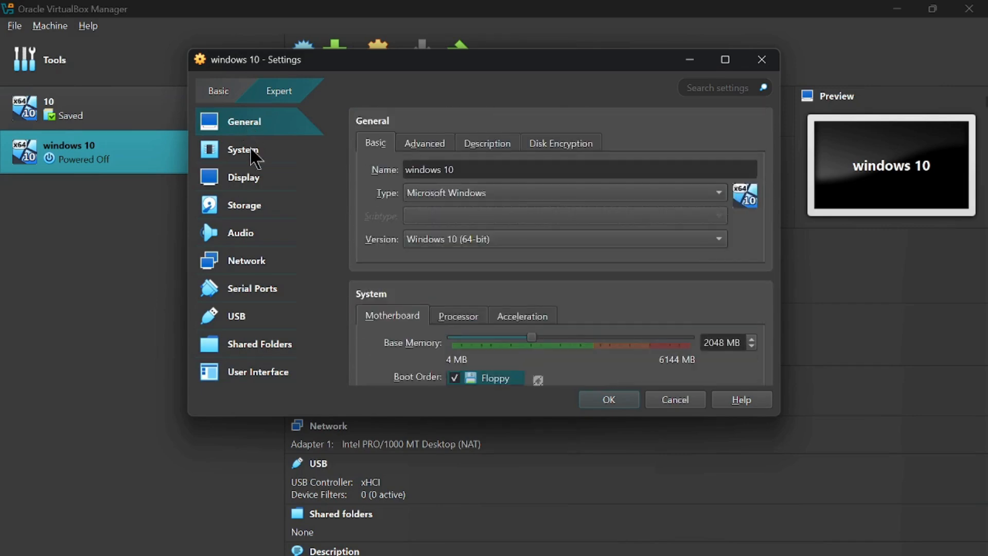
Remove Floppy from the machine's boot order in the System settings and look over the remaining motherboard options.
click(251, 151)
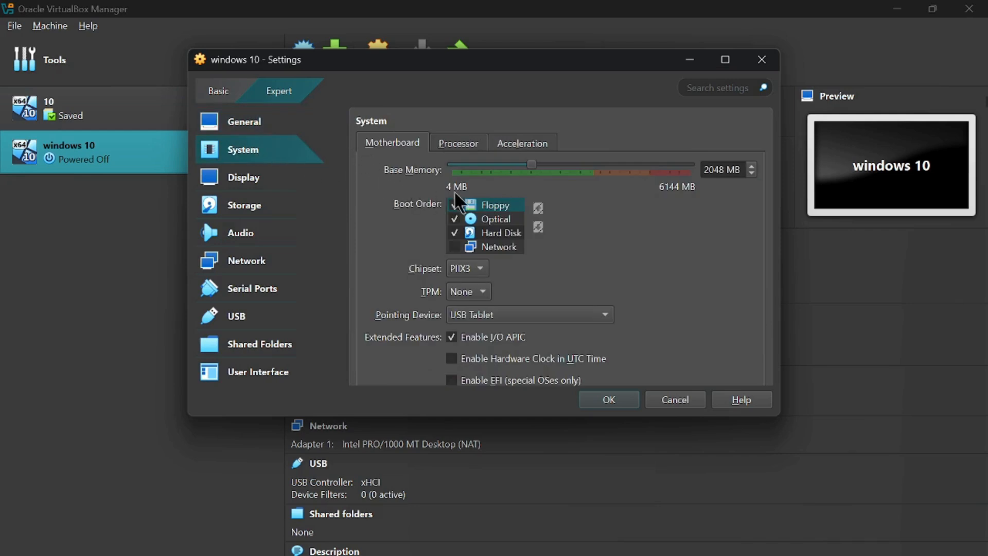
click(457, 205)
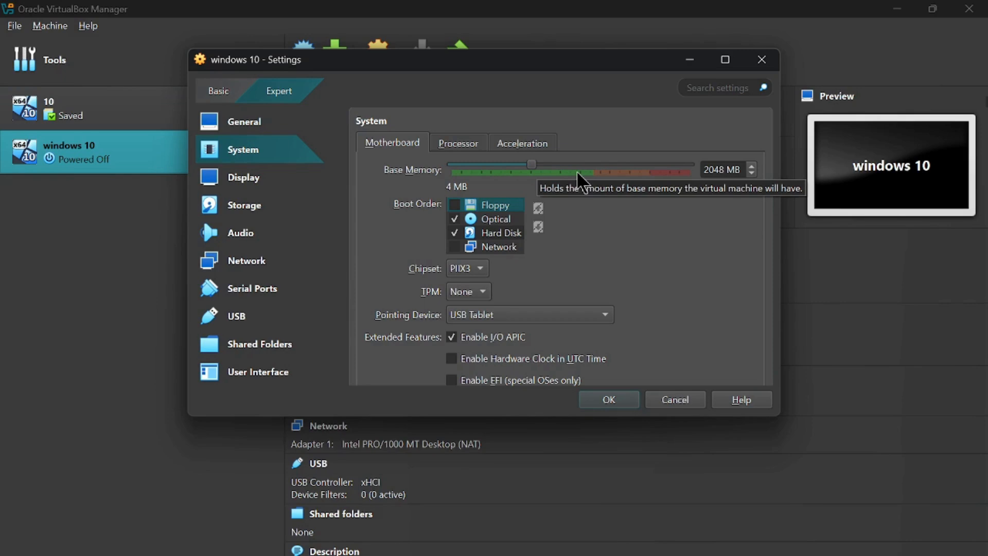
mouse_move(536, 170)
mouse_down()
mouse_move(566, 167)
mouse_move(536, 169)
mouse_up()
scroll(561, 184, down, 1)
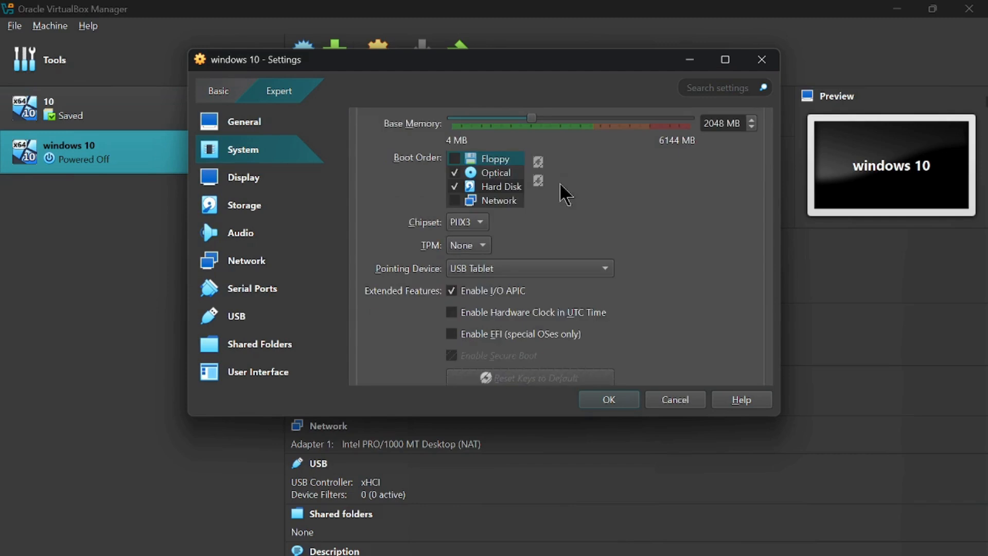
scroll(598, 179, down, 1)
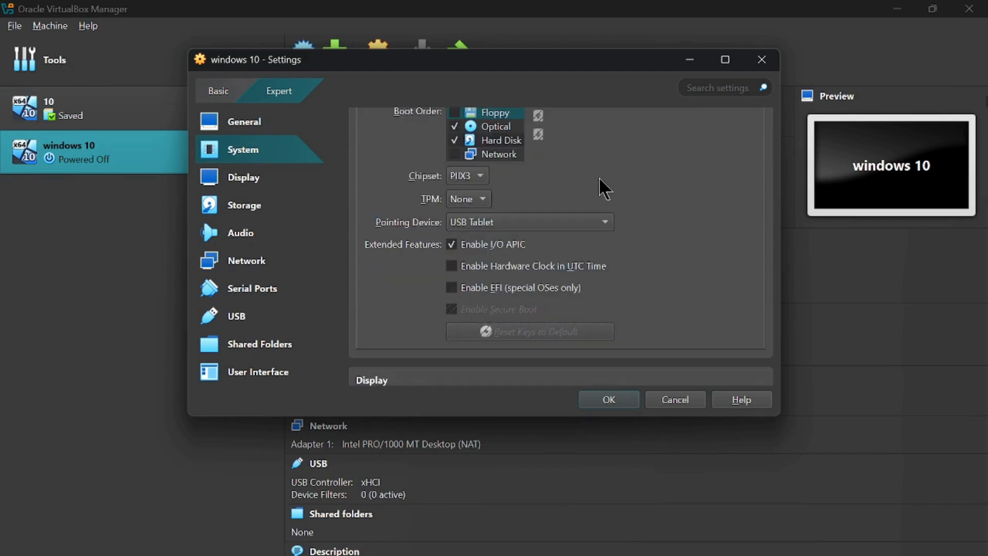
scroll(615, 186, up, 3)
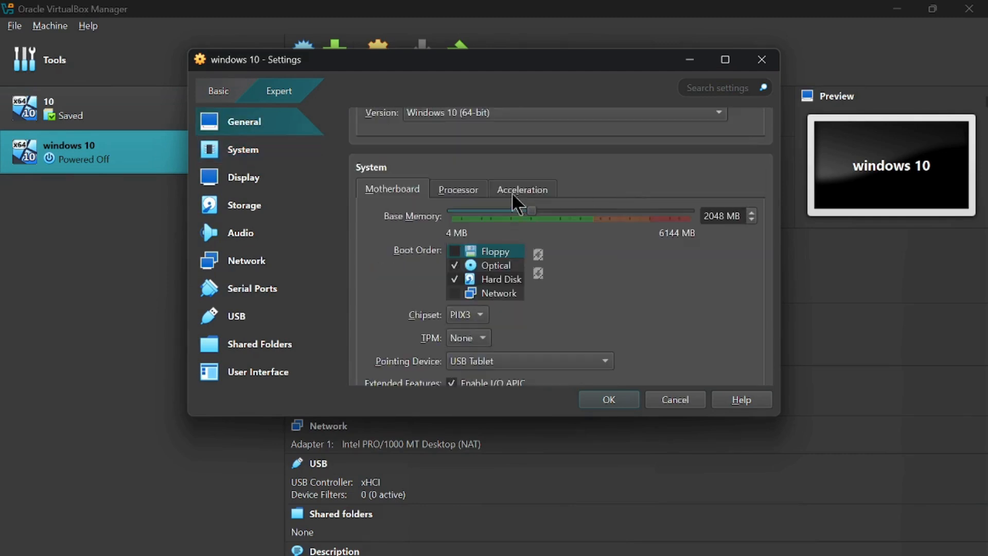
Check the host CPU's core and logical processor counts in Task Manager, and set the virtual machine's processors to 3.
click(474, 191)
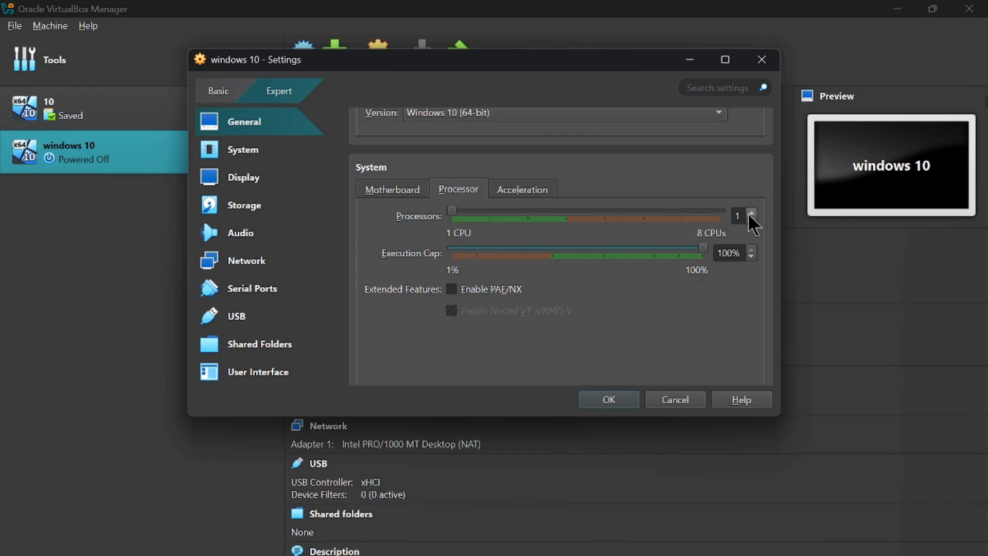
right_click(629, 539)
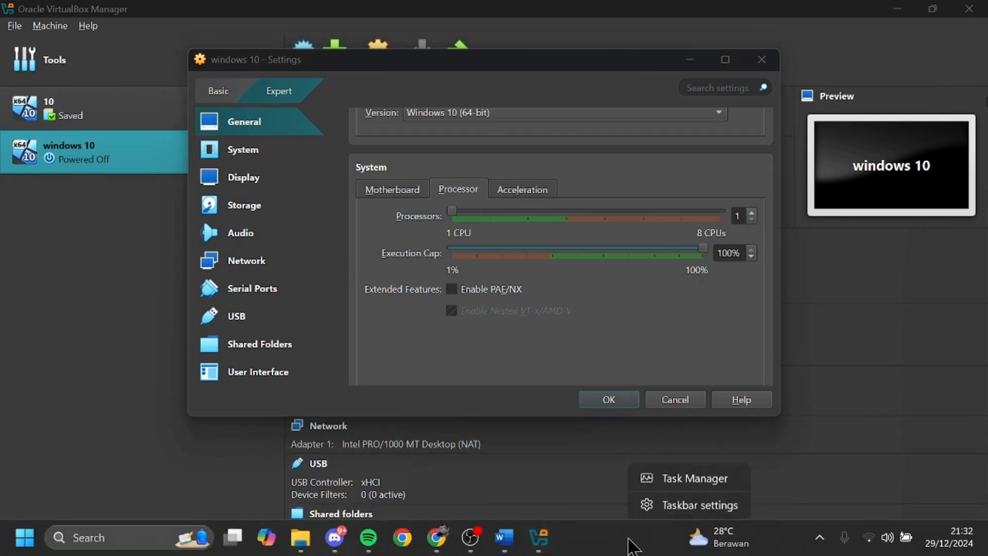
click(677, 483)
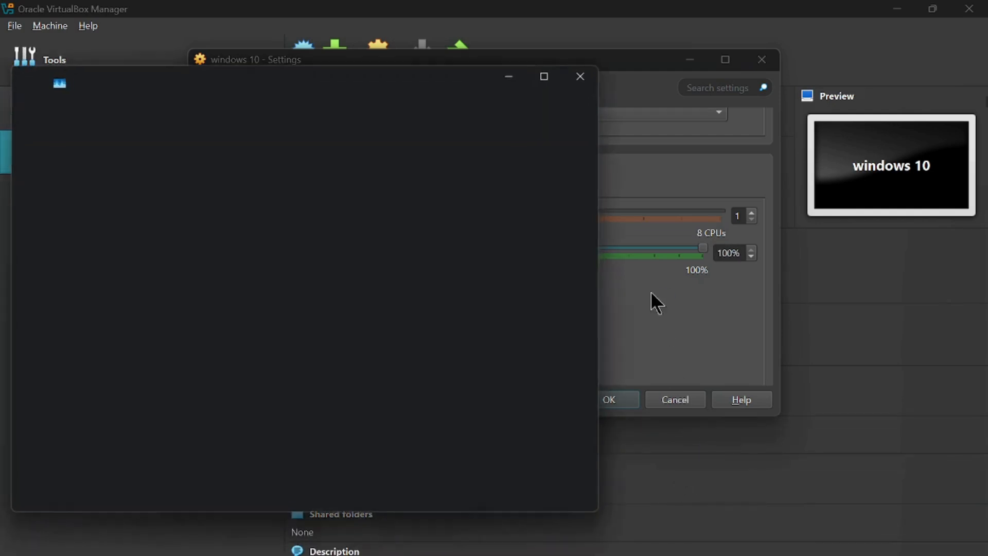
click(547, 81)
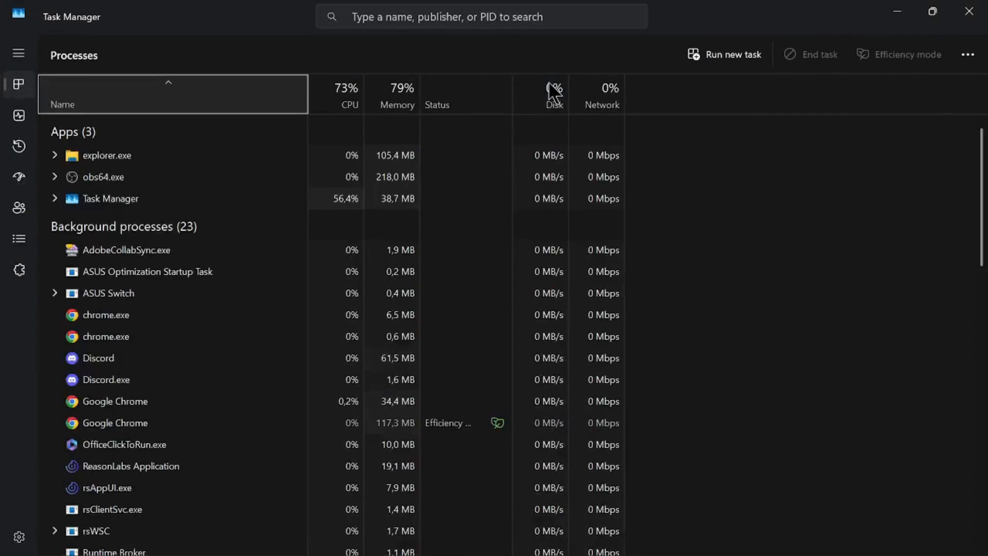
click(19, 116)
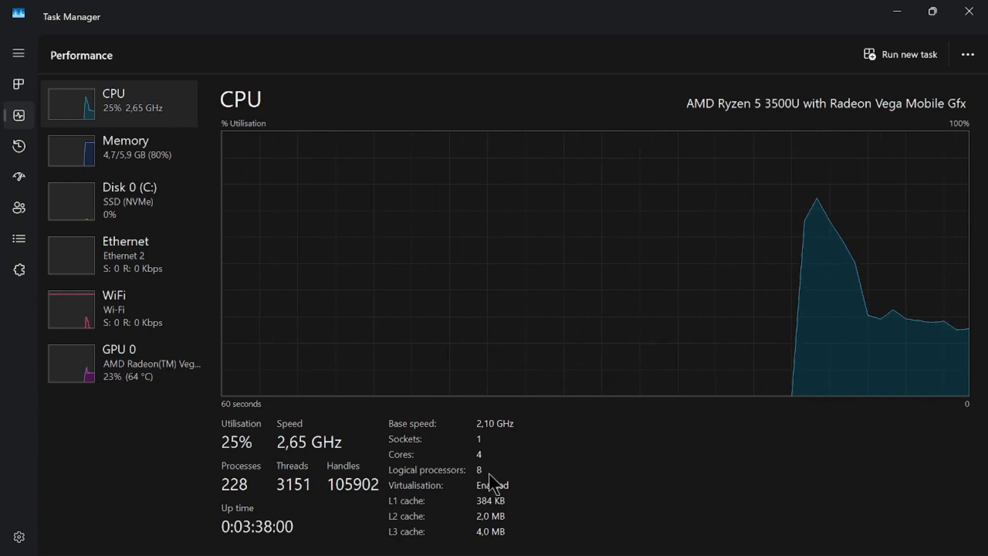
click(906, 15)
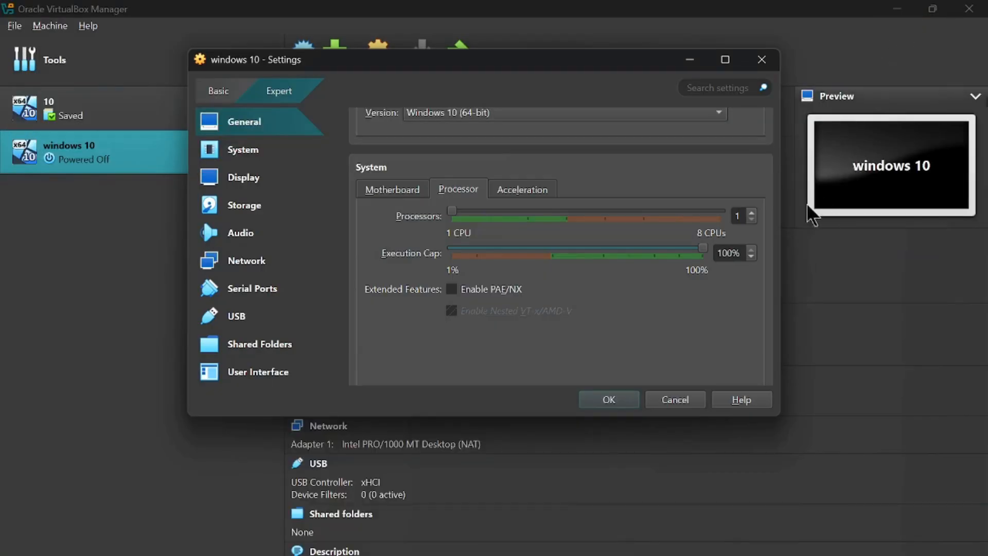
click(753, 214)
click(753, 214)
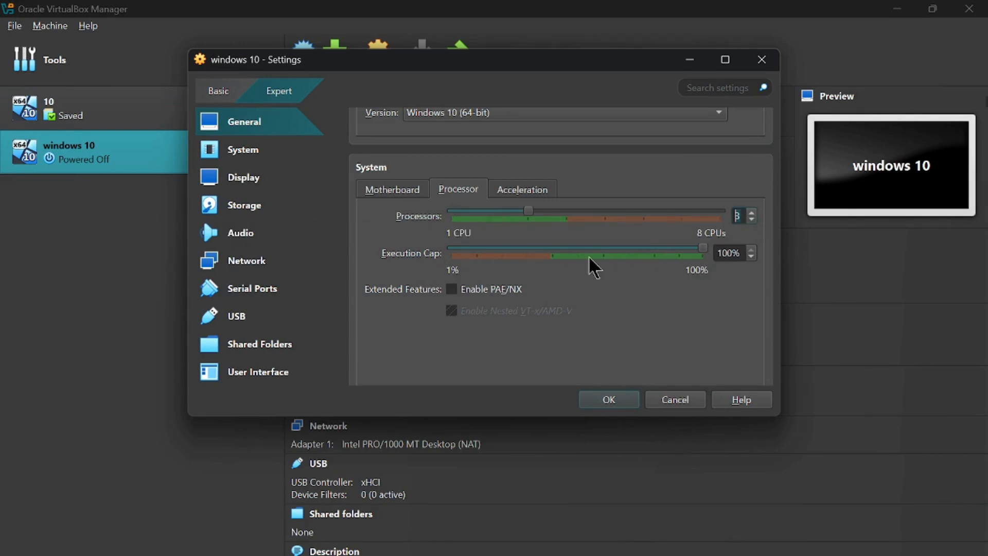
Examine the machine's acceleration options and the display's video memory and recording settings.
click(516, 201)
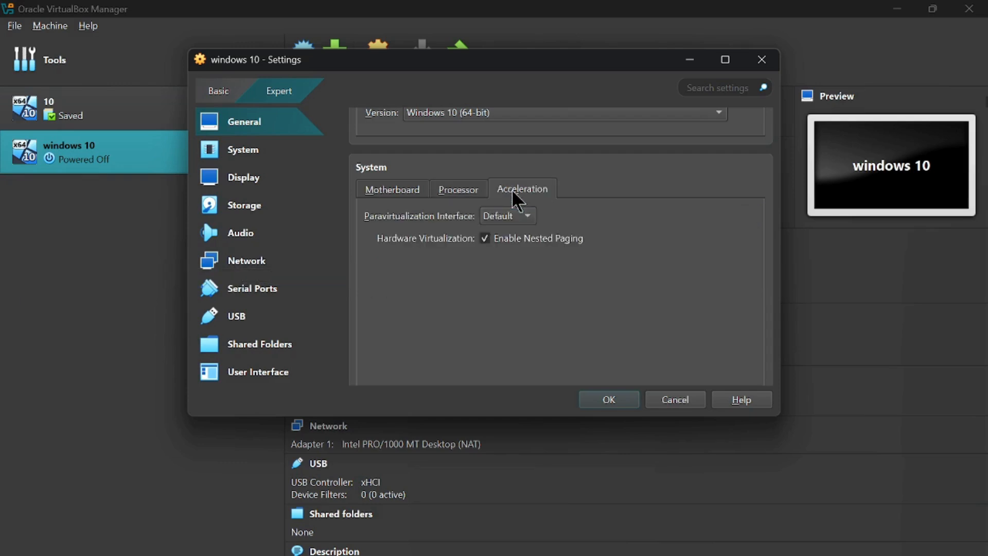
click(249, 184)
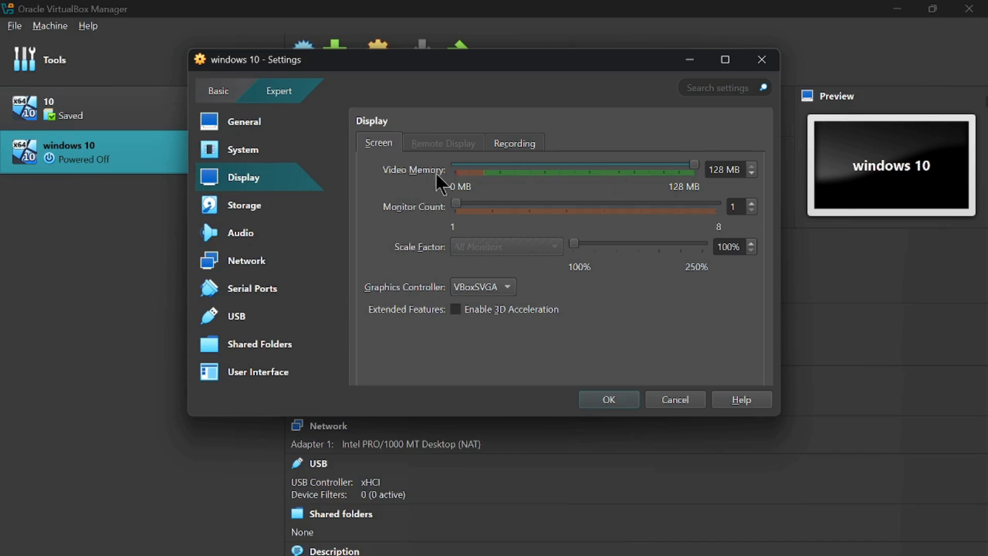
click(590, 175)
drag(689, 165, 714, 179)
click(519, 143)
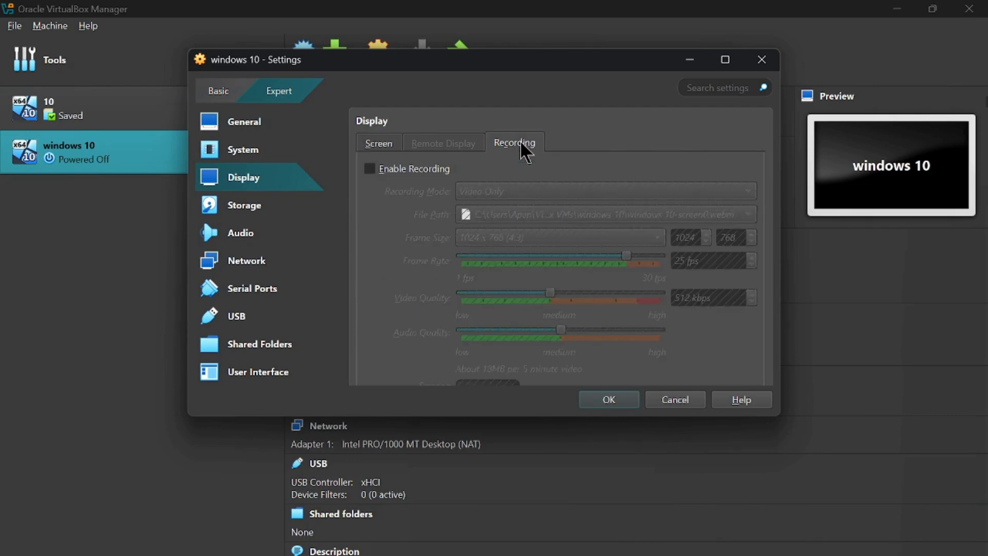
Load Windows.iso from the Downloads folder into the machine's empty optical drive on SATA Port 1, with Live CD/DVD enabled.
click(235, 205)
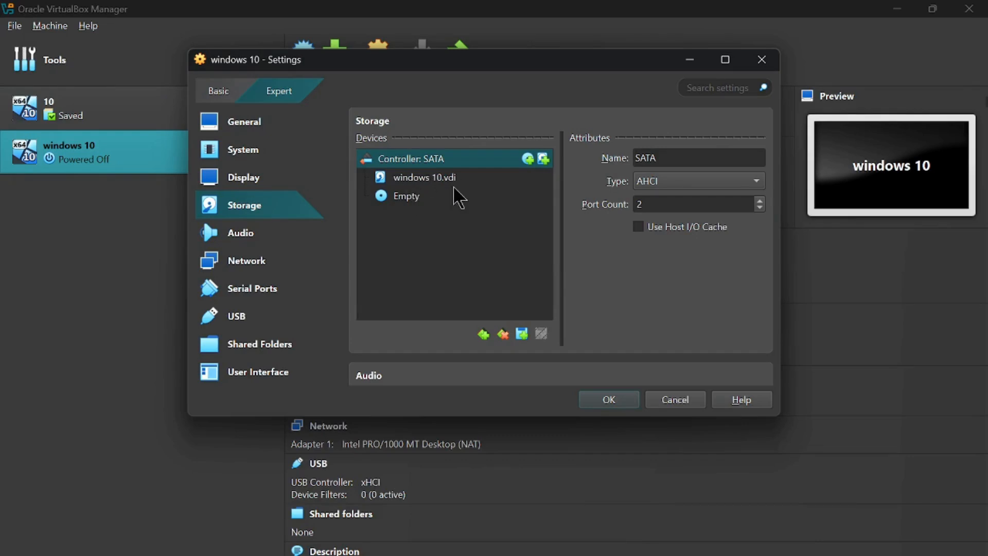
click(410, 205)
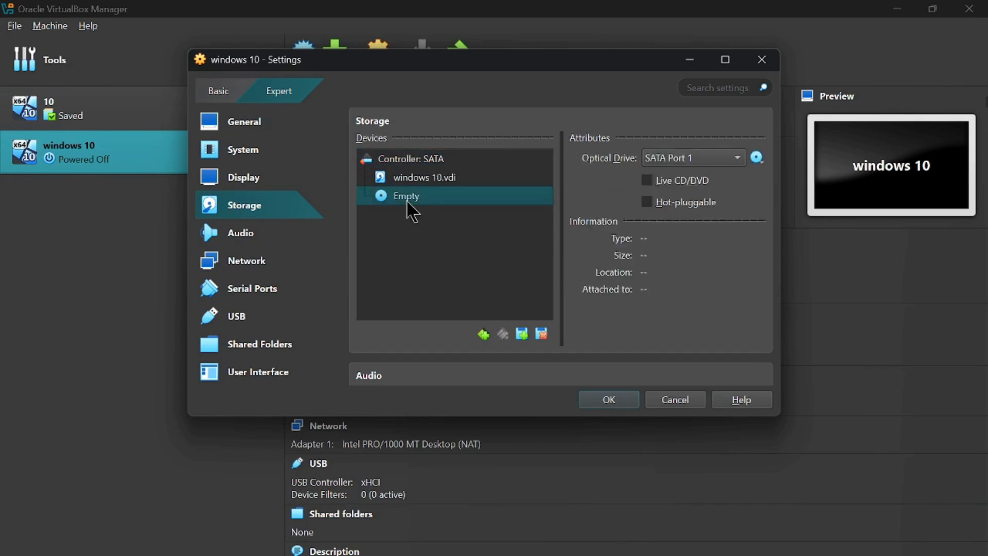
click(758, 160)
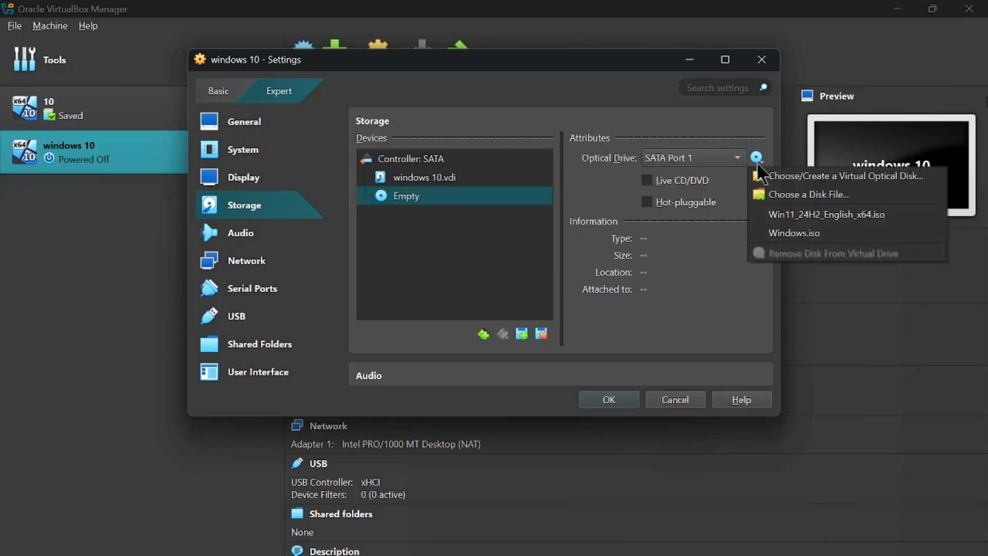
click(650, 183)
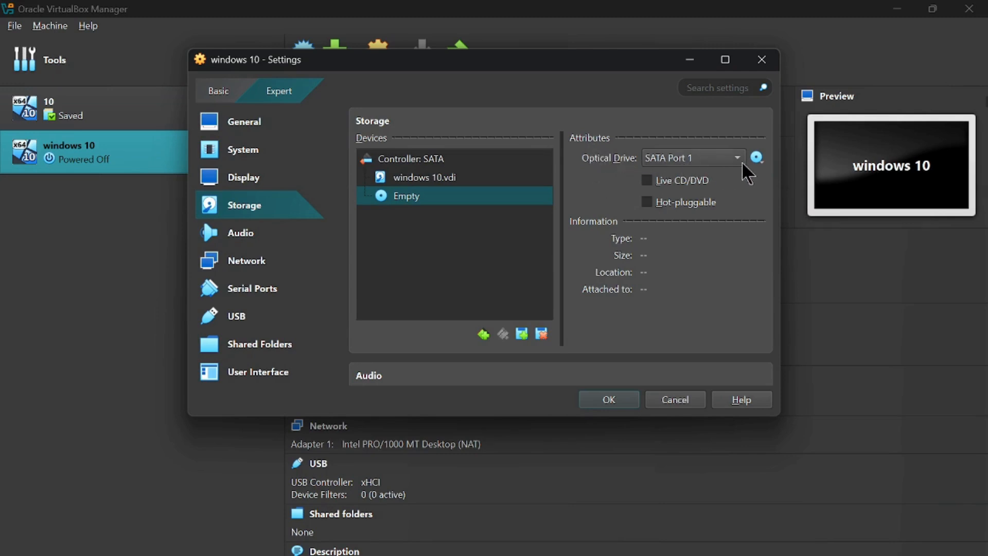
click(758, 160)
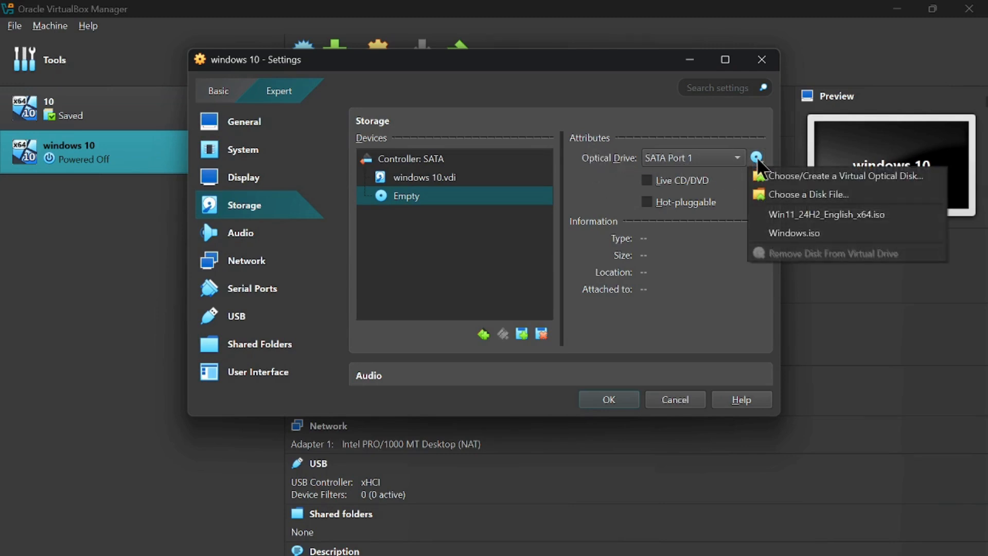
click(772, 196)
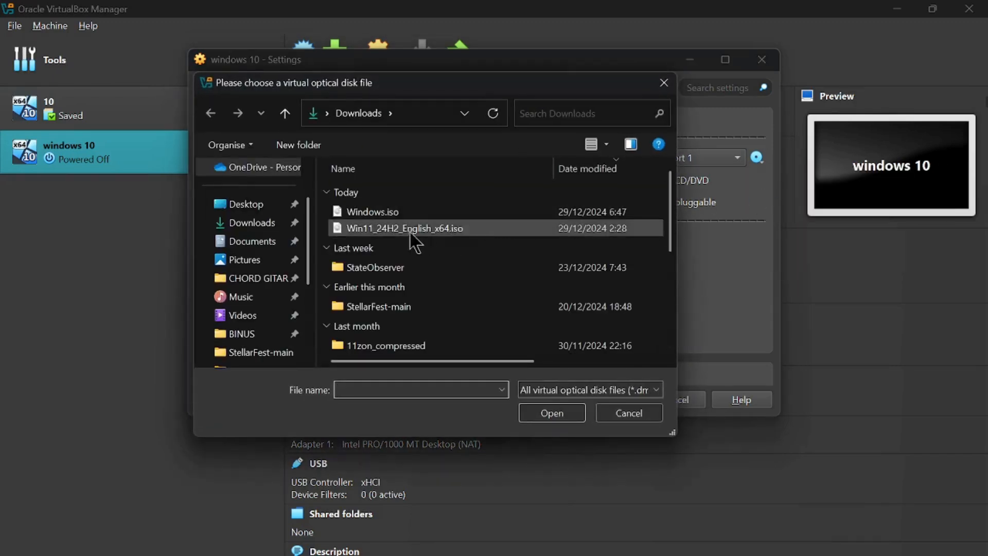
click(276, 227)
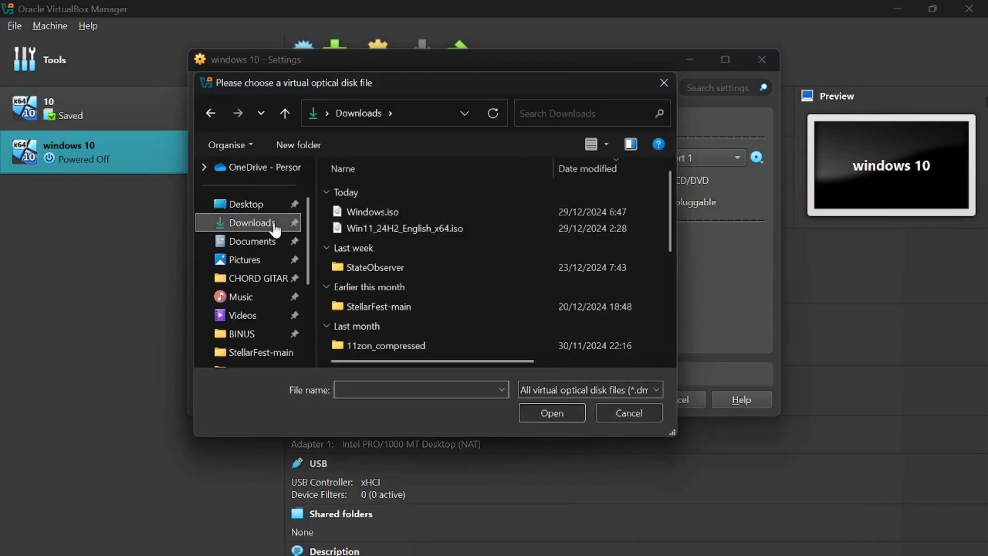
click(366, 215)
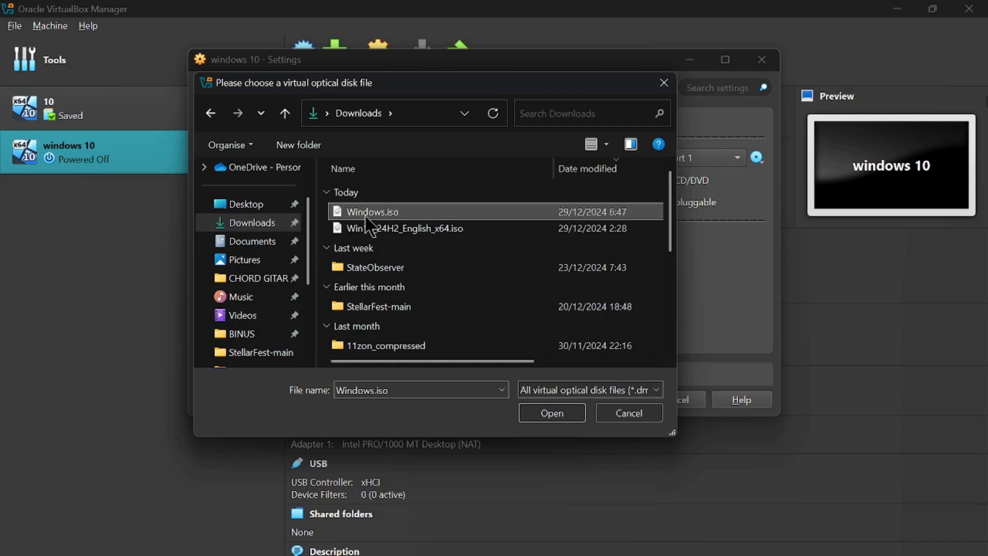
click(526, 413)
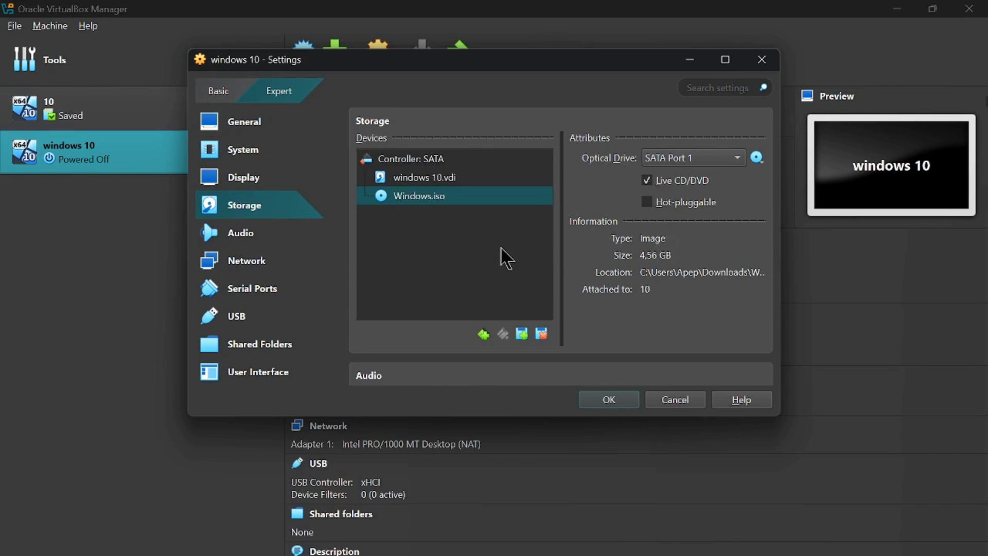
click(670, 159)
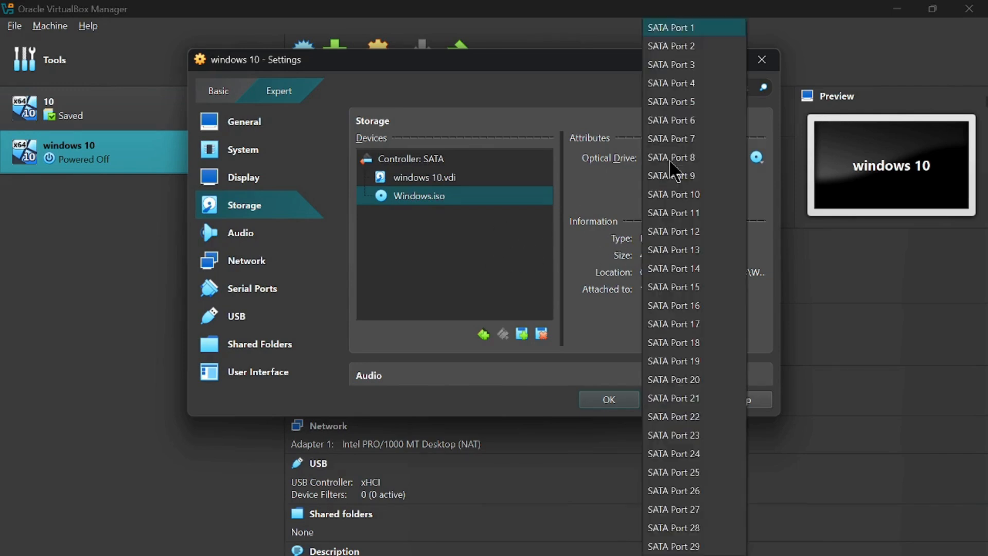
click(567, 184)
Review the machine's audio options and the Adapter 1 network settings.
click(251, 229)
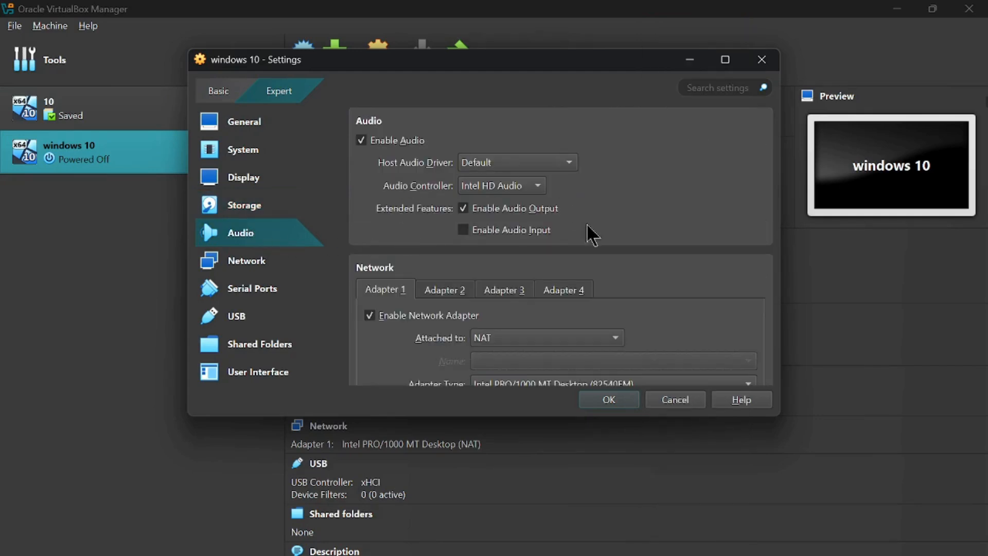
scroll(641, 247, down, 1)
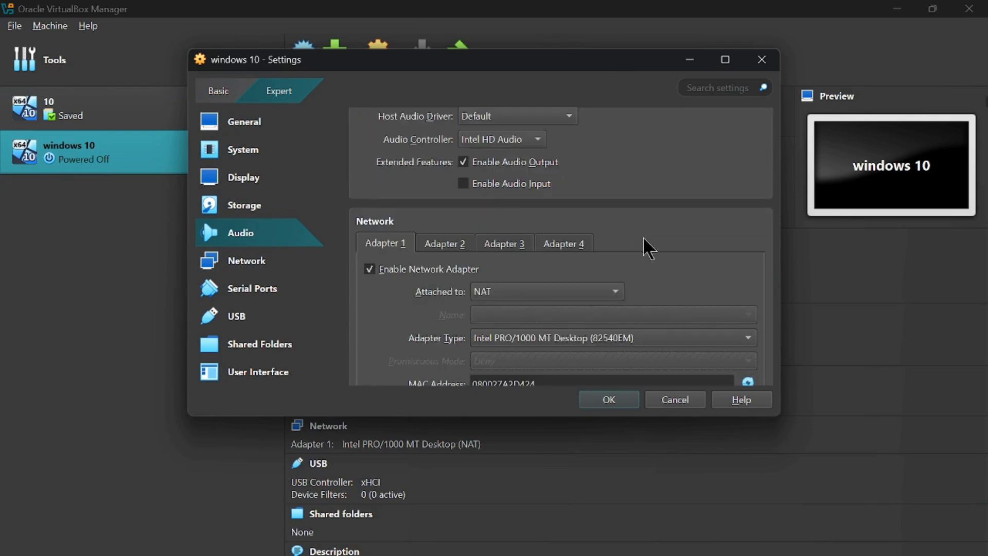
click(272, 265)
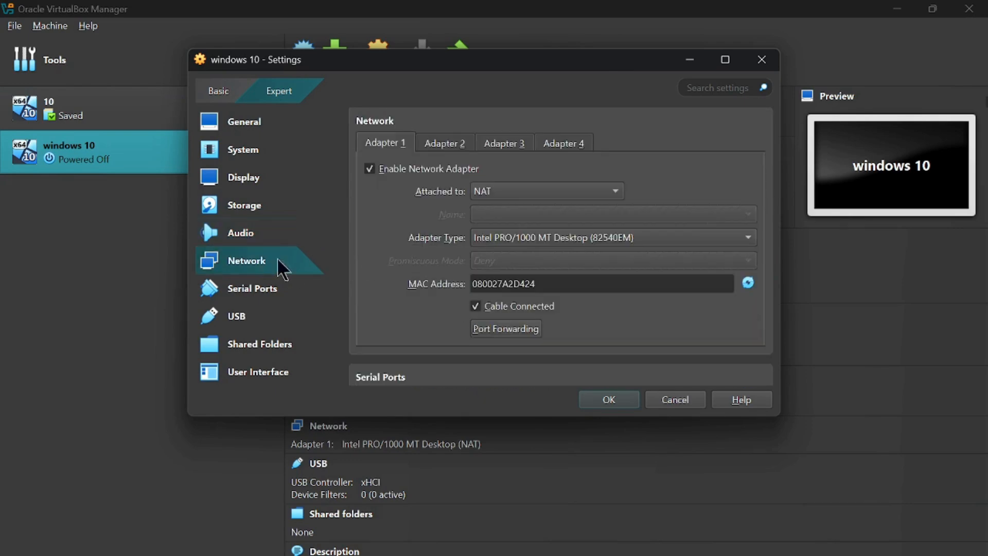
Look through network Adapters 1 to 4 and the attachment options for Adapter 1, keeping it attached to NAT.
click(448, 143)
click(502, 144)
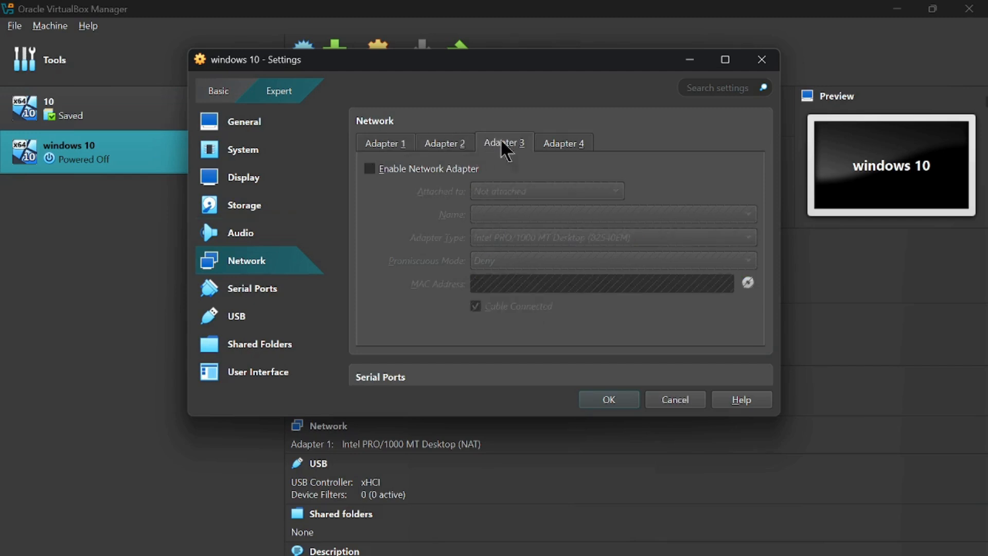
click(540, 144)
click(374, 147)
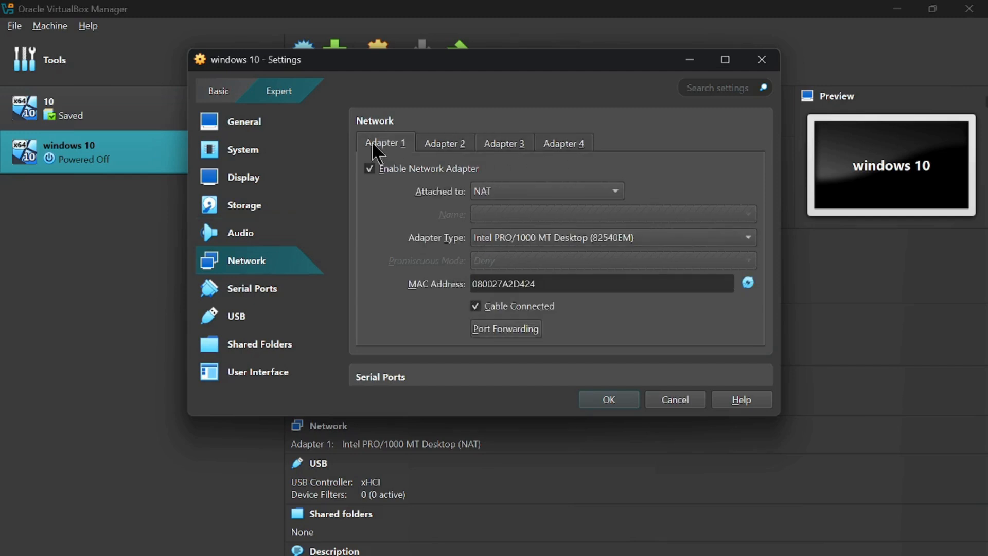
click(491, 192)
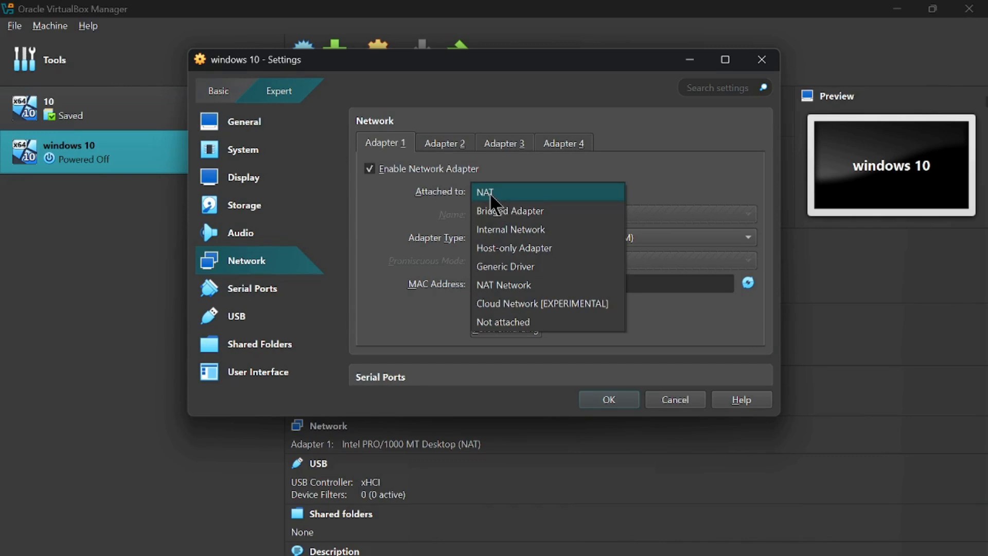
click(496, 192)
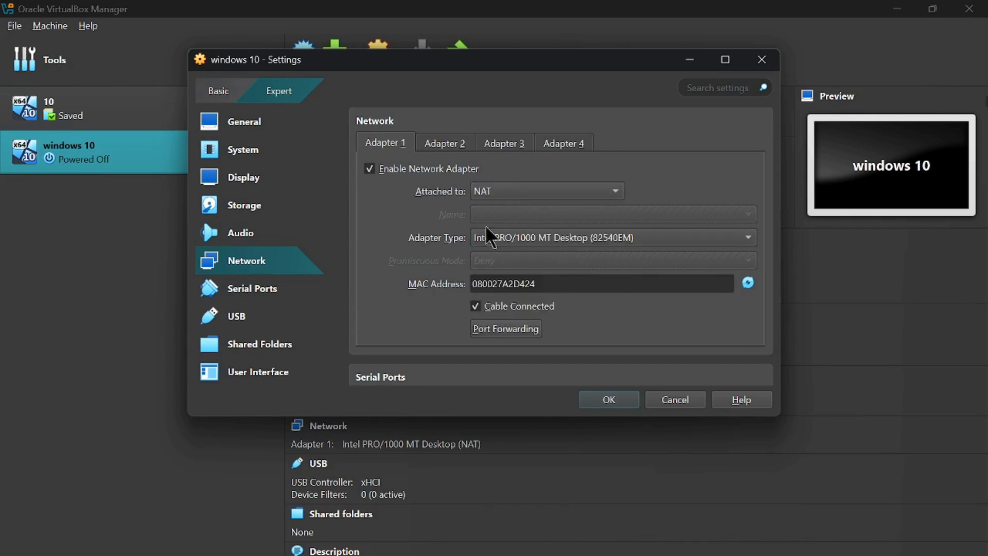
click(511, 195)
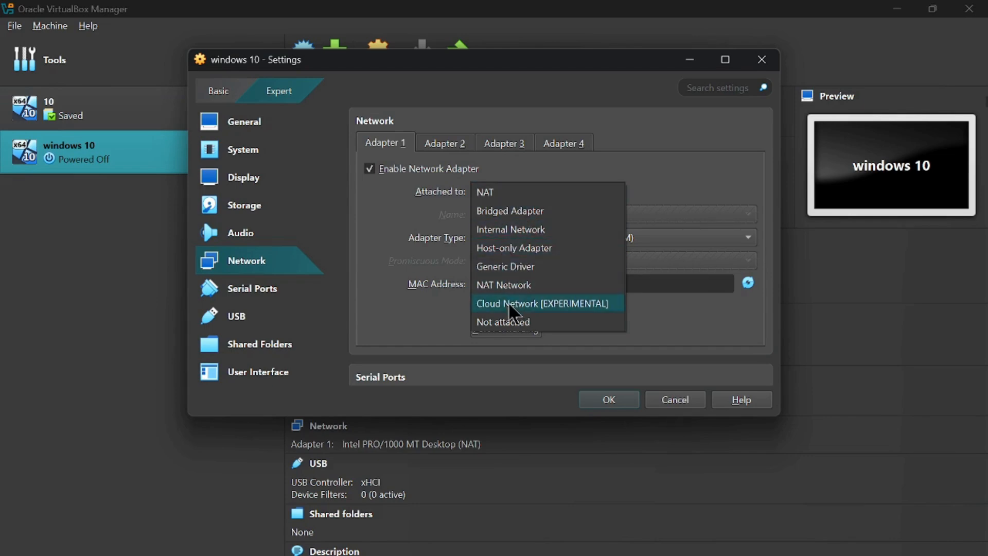
click(508, 193)
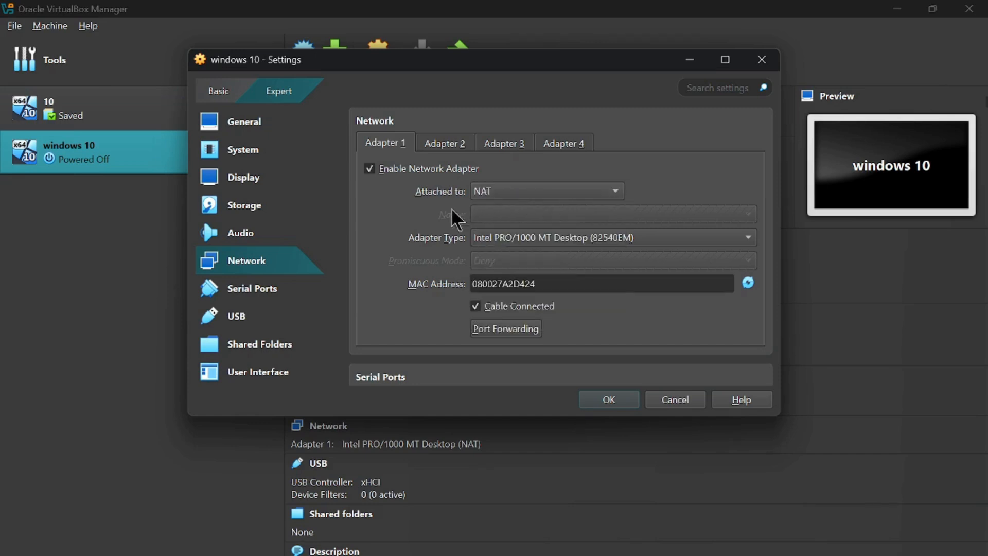
Review the machine's serial port, USB, shared folder and user interface settings, and return to the network settings.
click(272, 295)
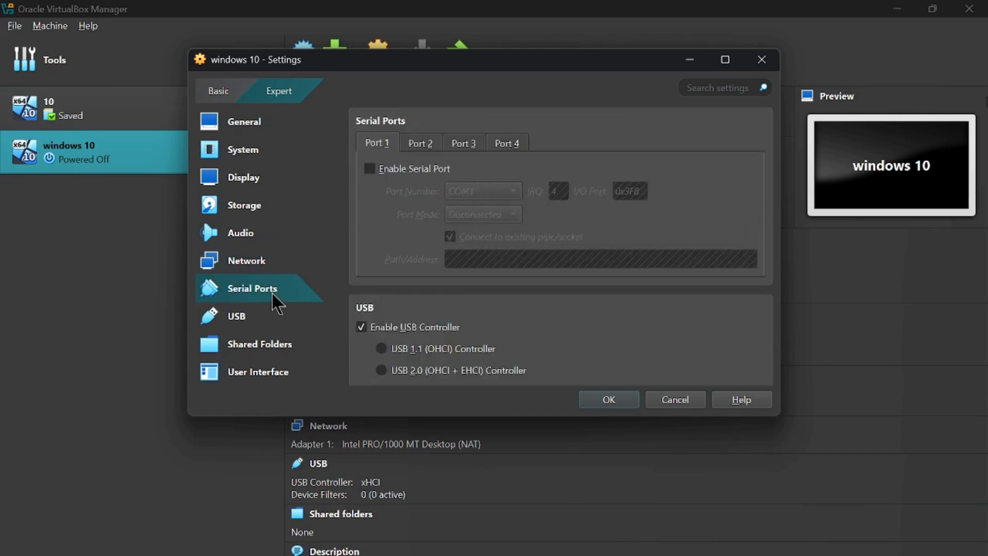
click(272, 322)
click(265, 369)
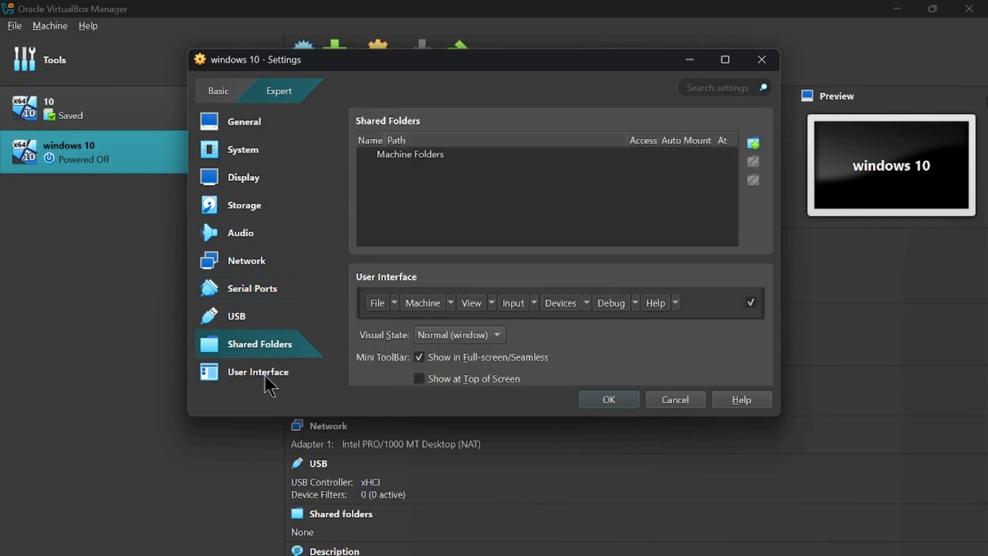
click(257, 293)
click(254, 264)
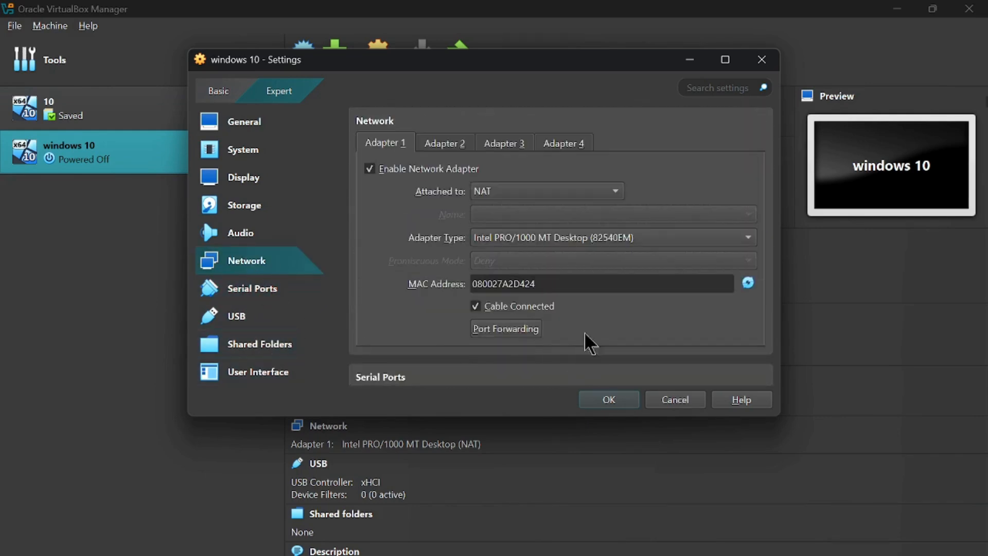
Save the machine's settings and start the windows 10 virtual machine.
click(610, 399)
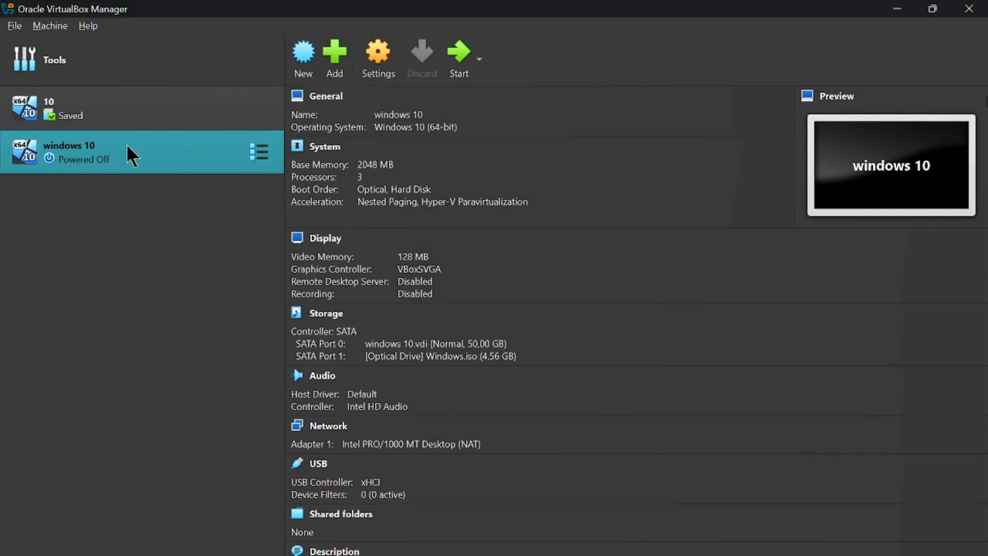
click(463, 54)
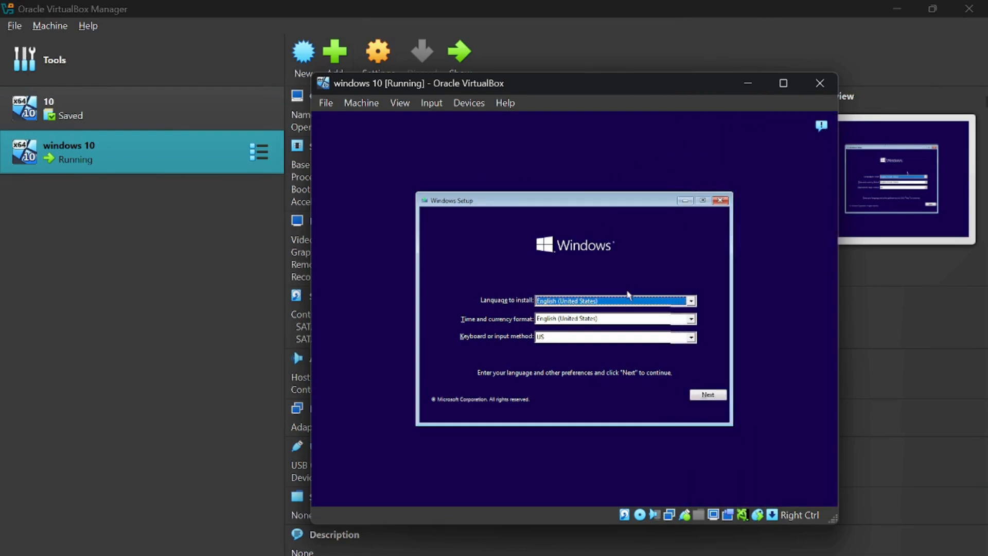
Set the time and currency format in Windows Setup to Indonesian (Indonesia) and continue to the install page.
click(692, 320)
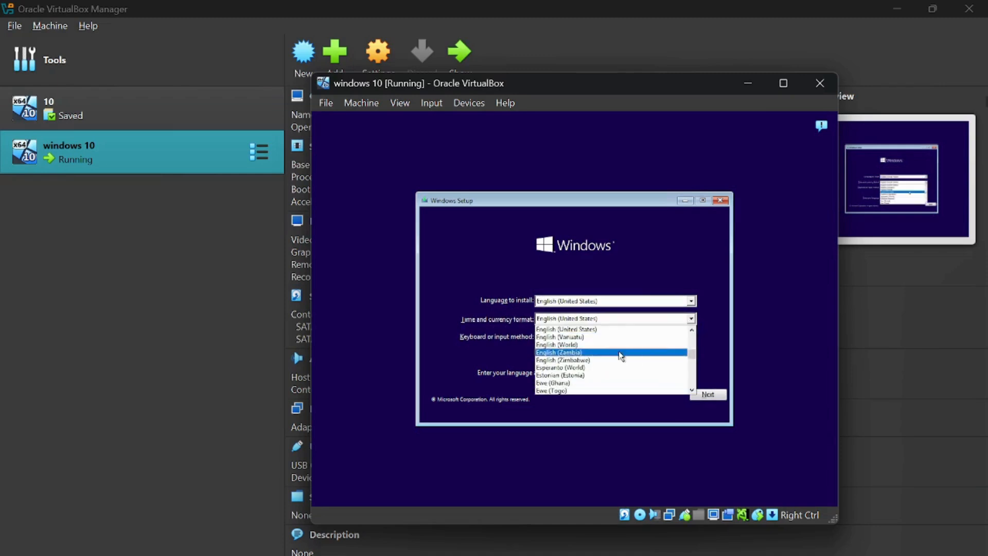
scroll(624, 354, down, 2)
scroll(625, 355, down, 15)
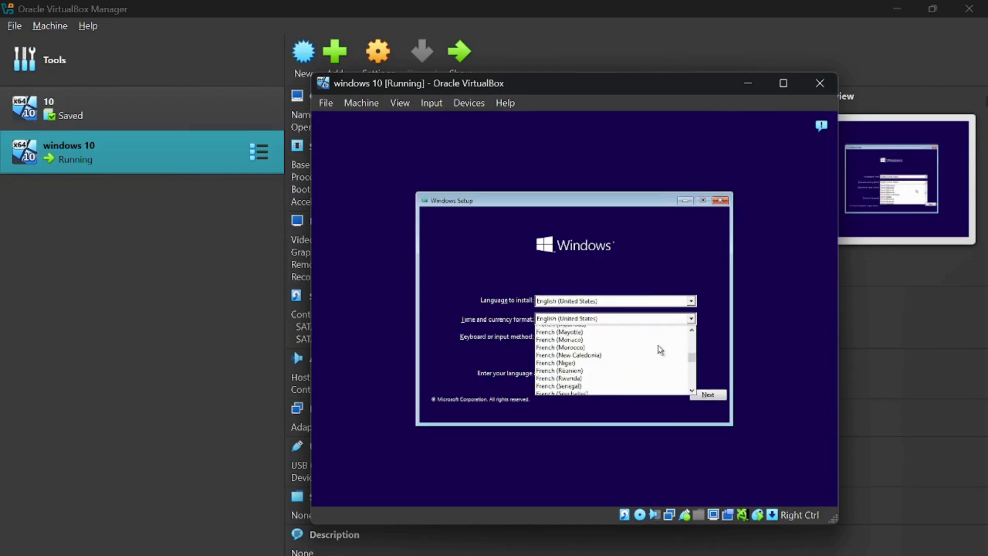
scroll(656, 351, down, 8)
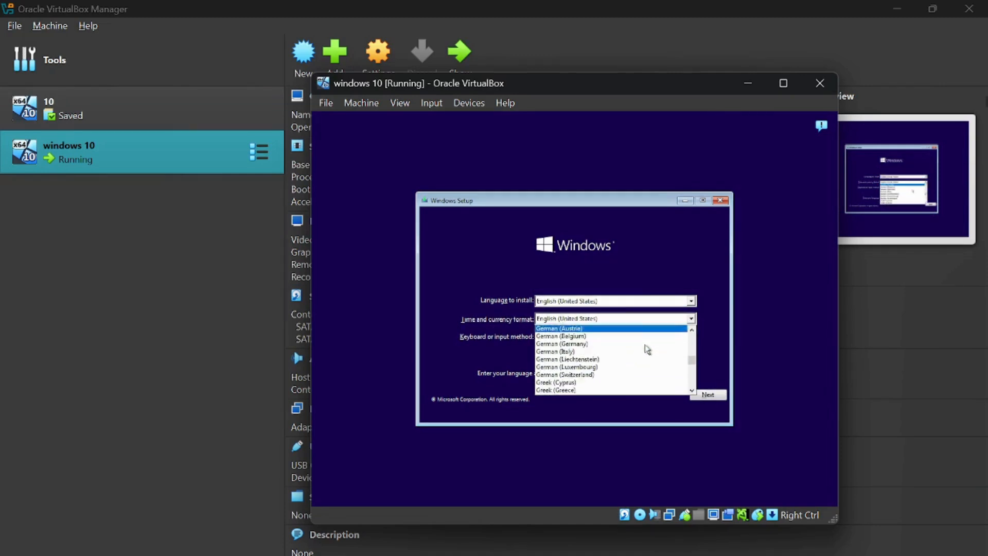
scroll(652, 353, down, 7)
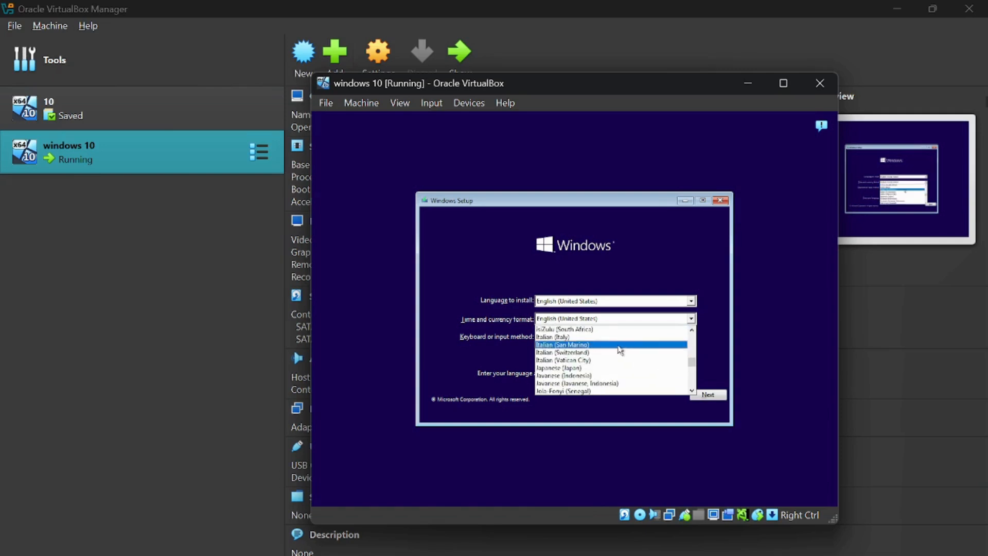
scroll(619, 363, up, 3)
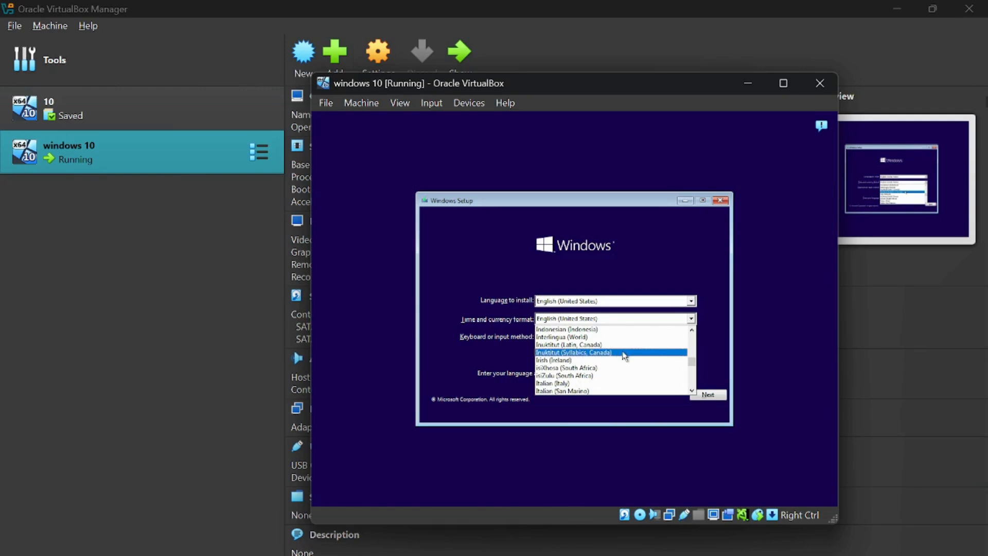
click(600, 330)
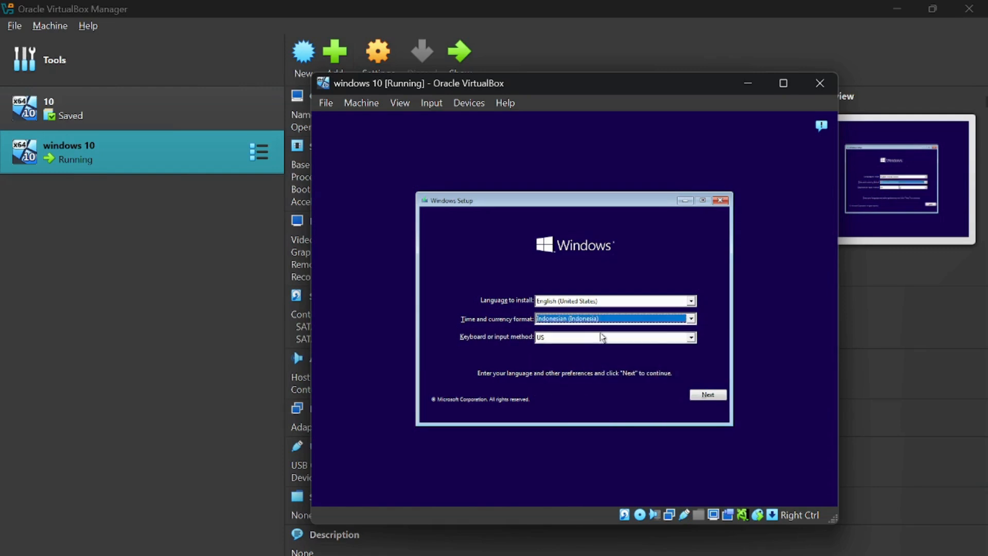
click(702, 396)
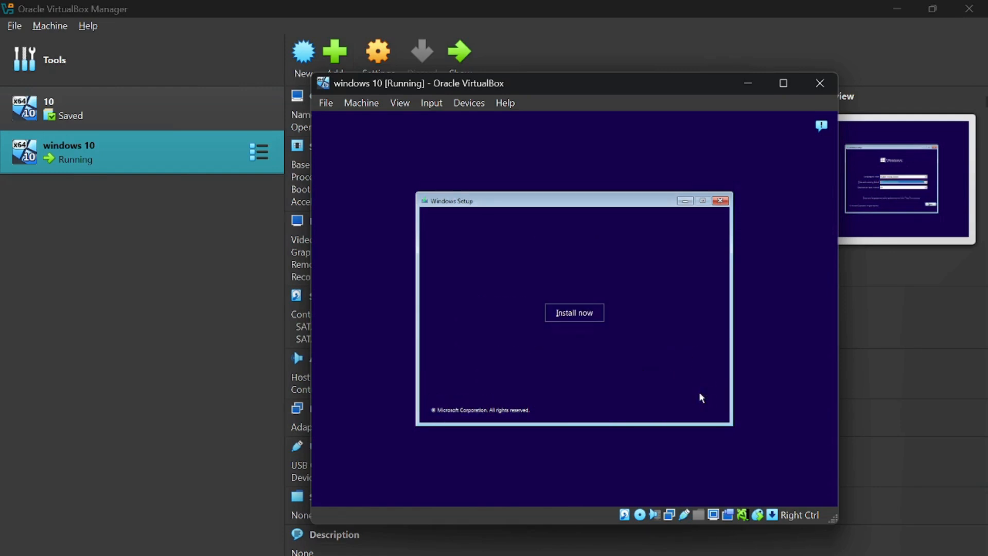
Start the Windows installation without a product key and choose the Windows 10 Pro edition.
click(591, 320)
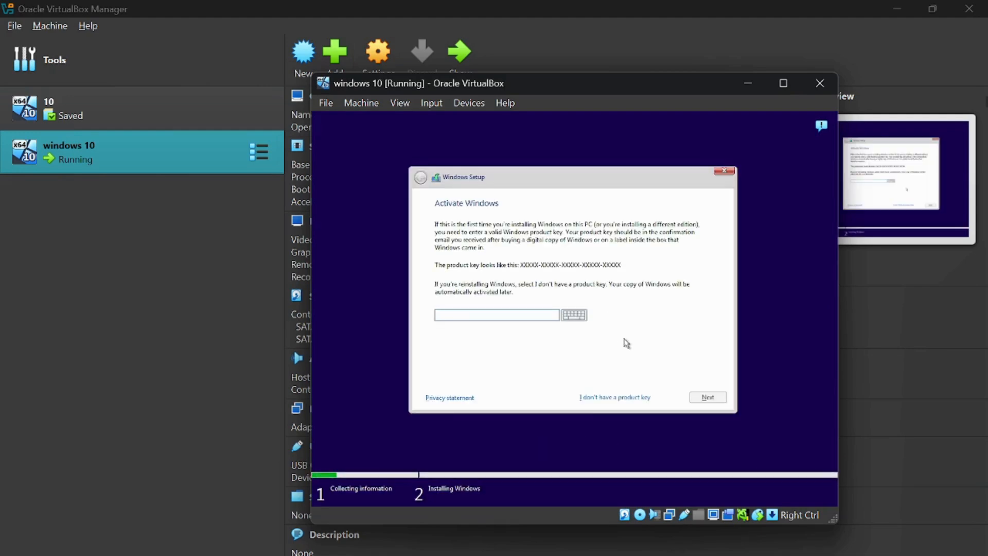
click(627, 401)
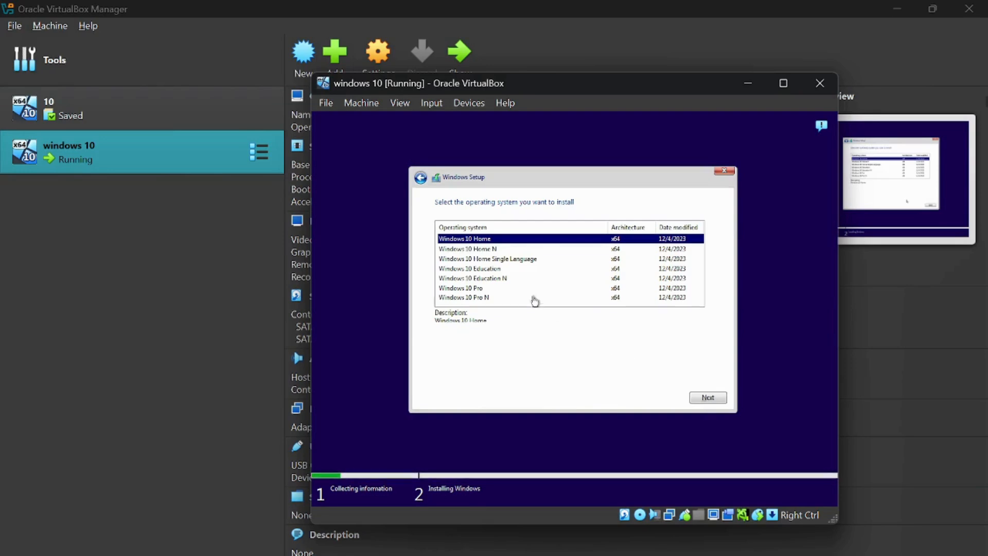
click(477, 288)
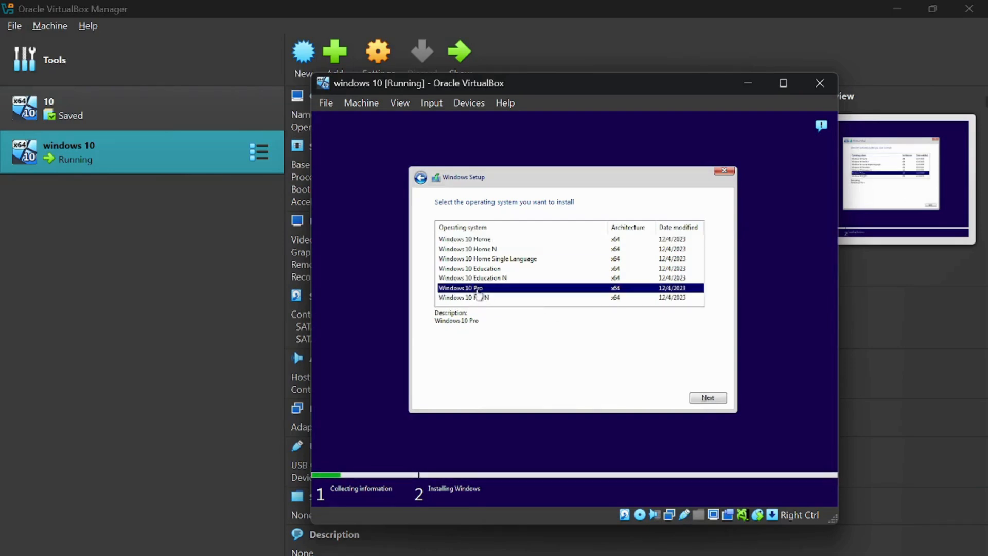
click(706, 399)
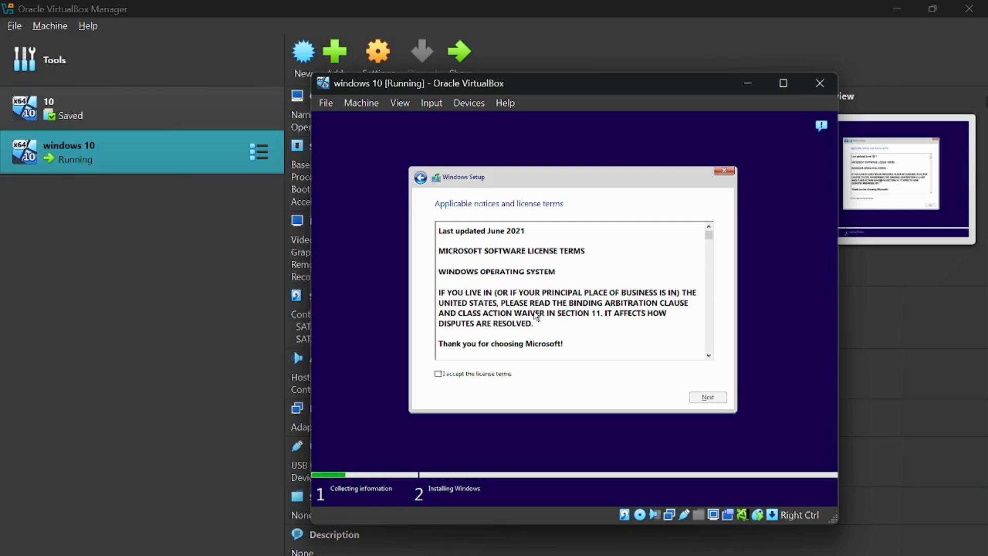
Go back from the license terms to the Activate Windows page, declining to quit Windows Setup.
click(724, 172)
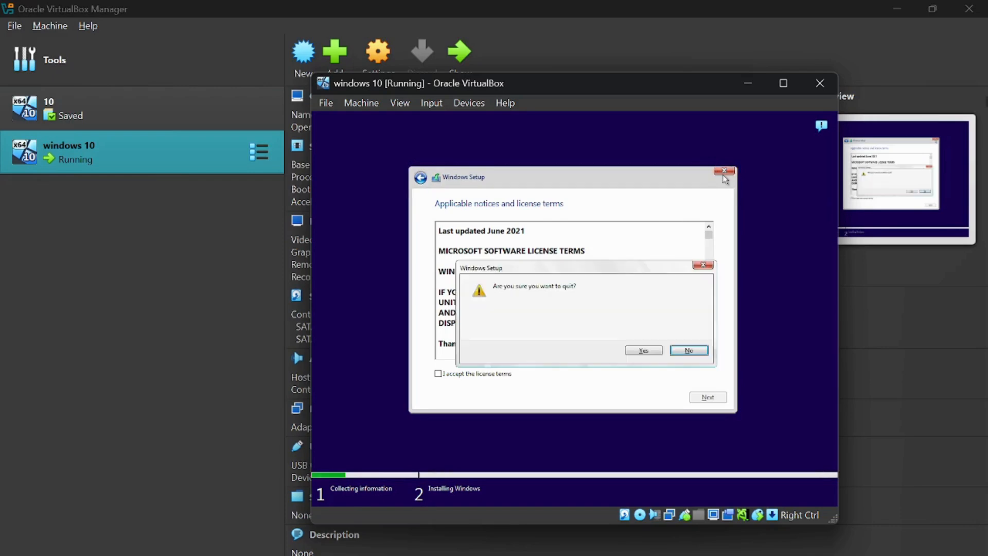
click(703, 264)
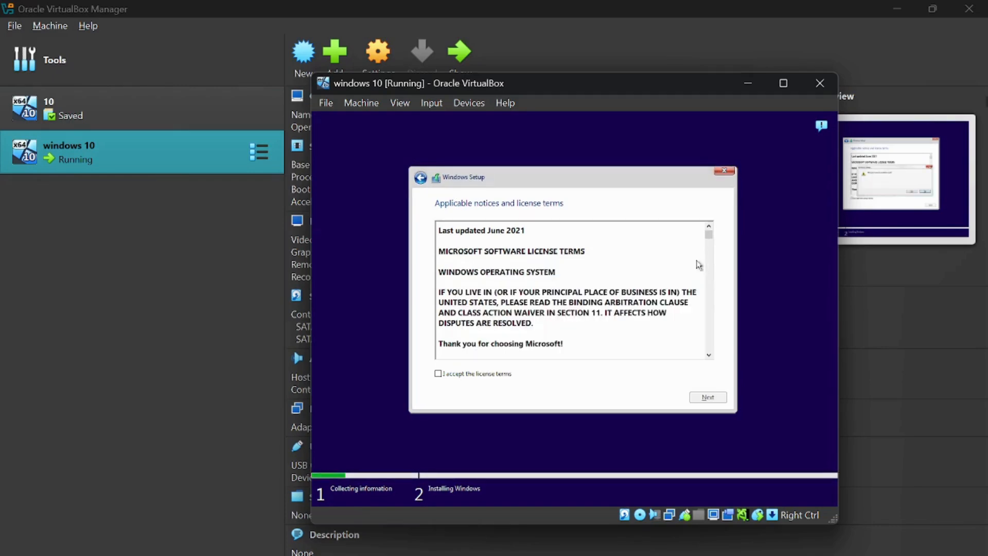
click(420, 178)
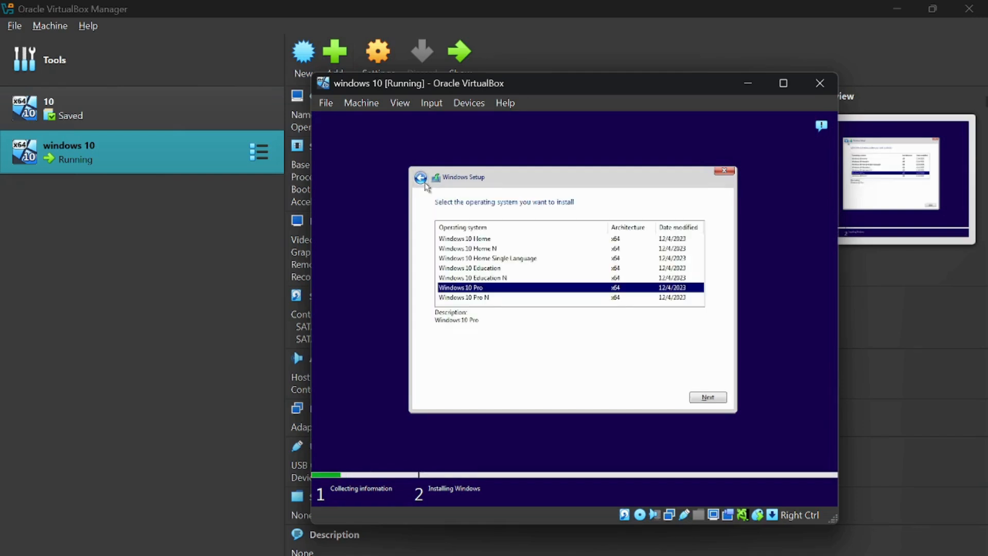
click(424, 180)
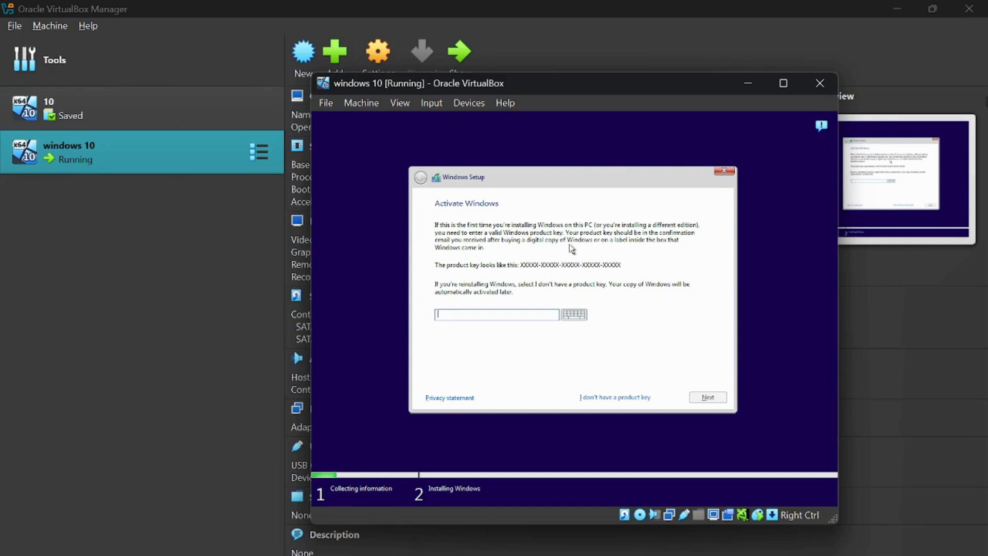
Open a command prompt within Windows Setup and launch the Registry Editor with the regedit command.
key(shift+F10)
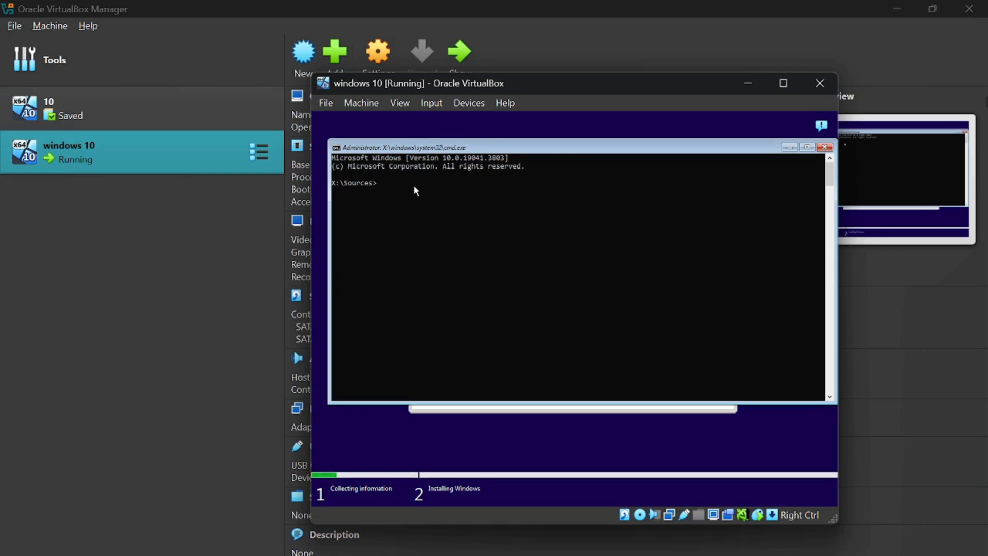
text(regedit)
key(Return)
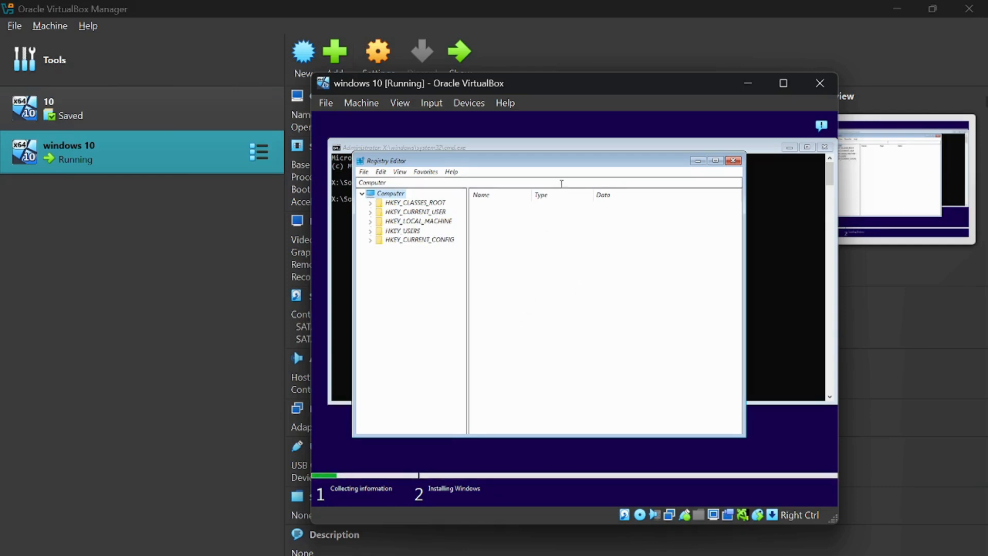
drag(561, 167, 564, 145)
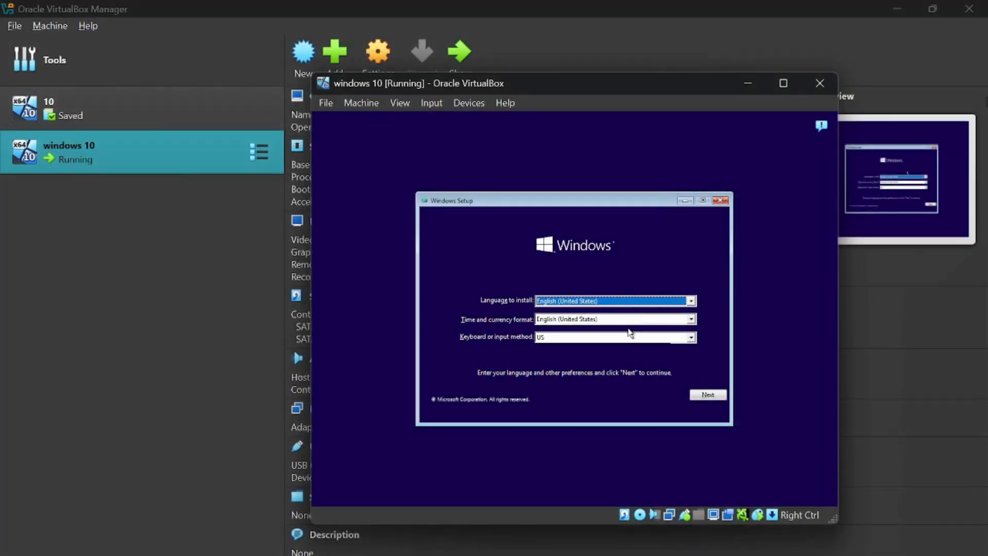
In the restarted Windows Setup, choose Indonesian (Indonesia) as the time and currency format and proceed to the install page.
click(691, 319)
scroll(620, 353, down, 2)
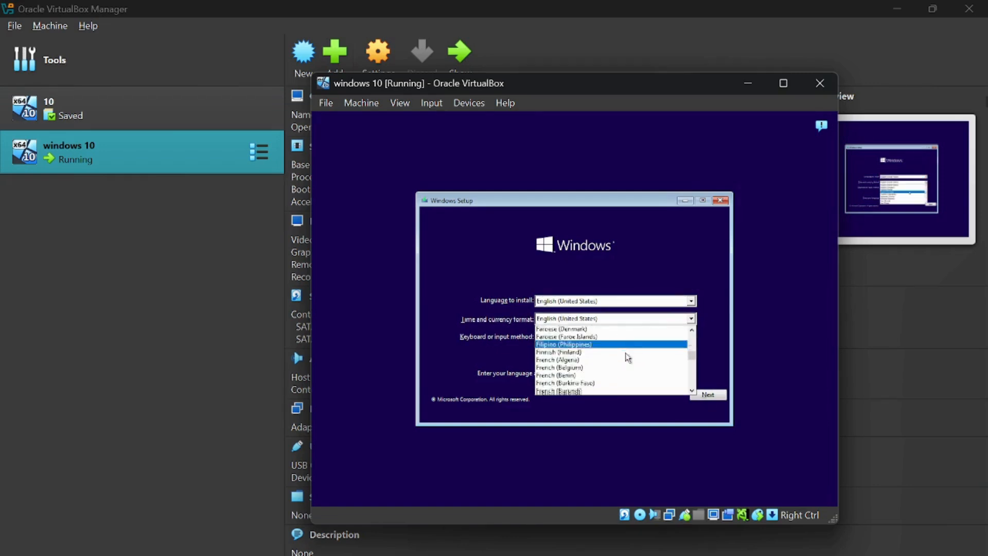
scroll(628, 357, down, 12)
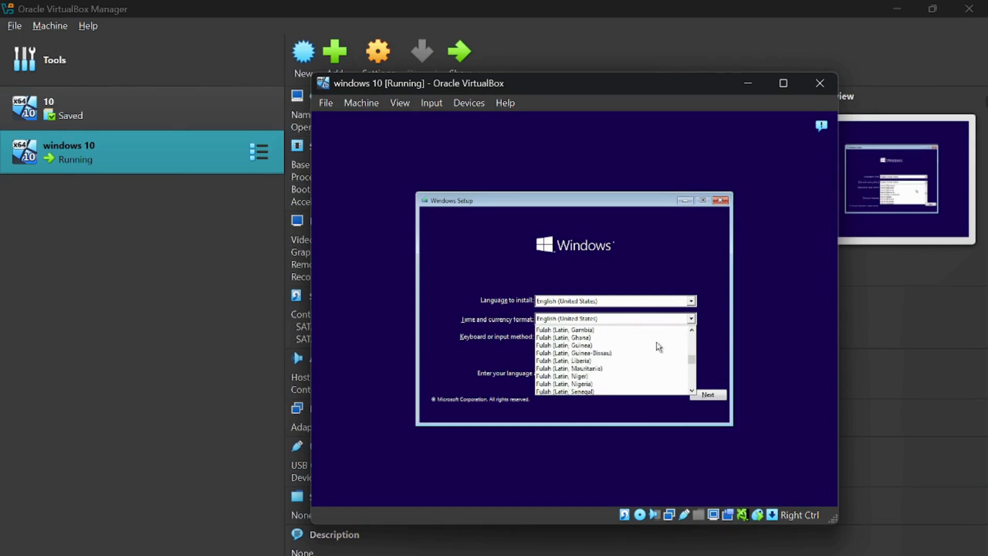
scroll(649, 343, down, 4)
scroll(647, 341, down, 12)
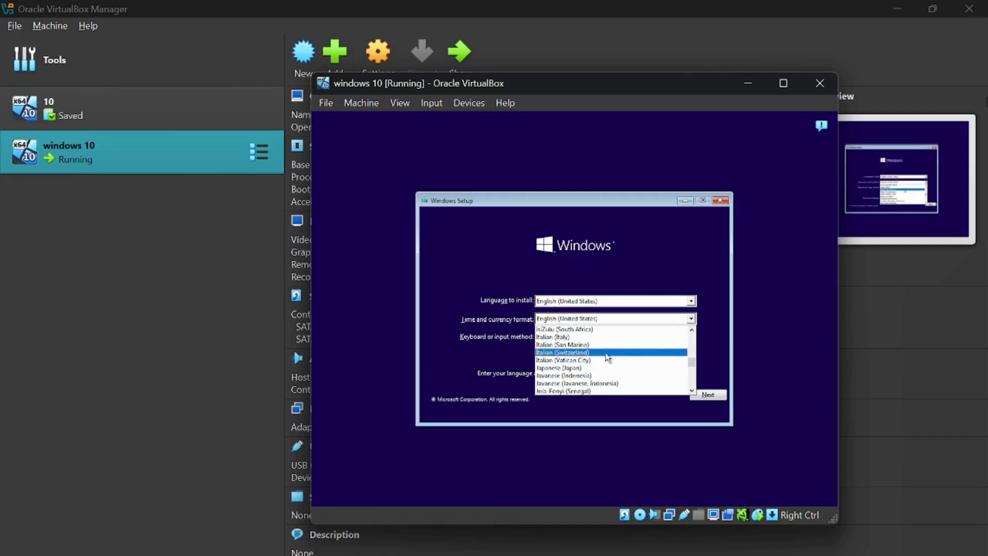
scroll(619, 365, up, 1)
scroll(619, 365, up, 2)
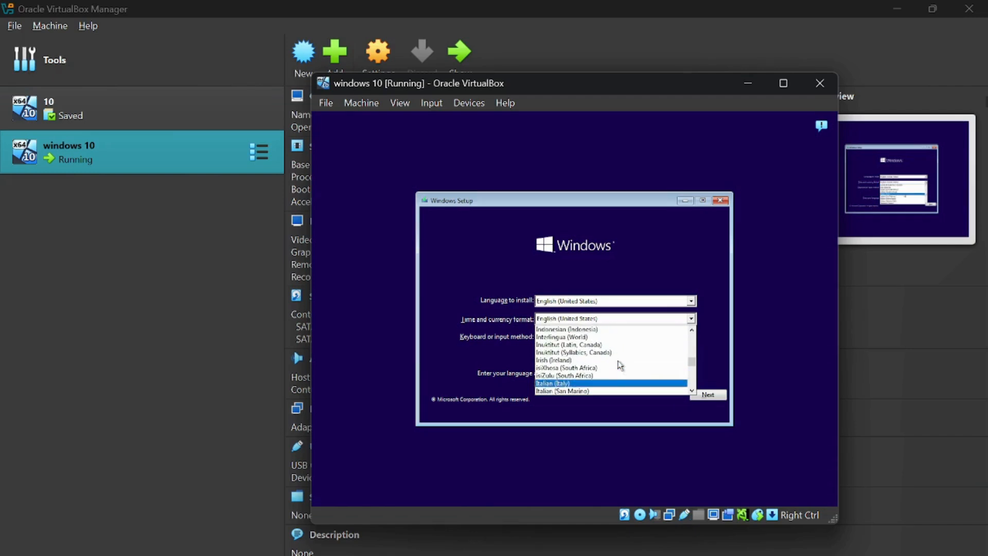
click(602, 329)
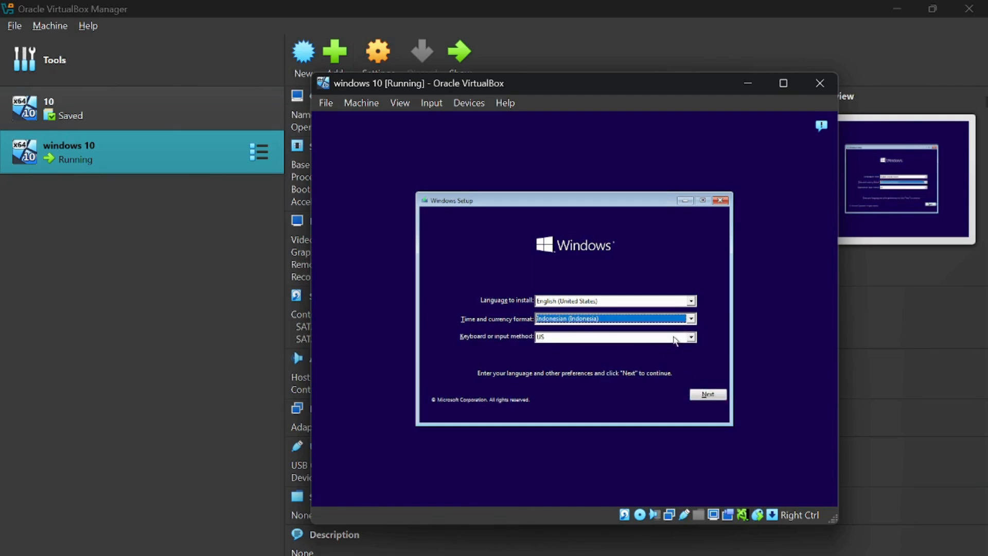
click(704, 396)
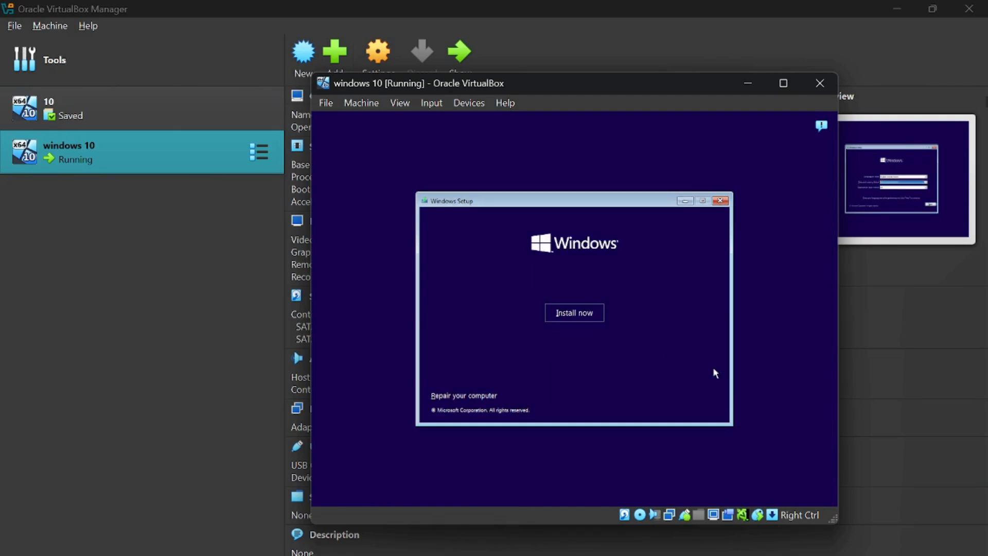
Start the Windows installation without a product key and select Windows 10 Pro as the operating system to install.
click(590, 319)
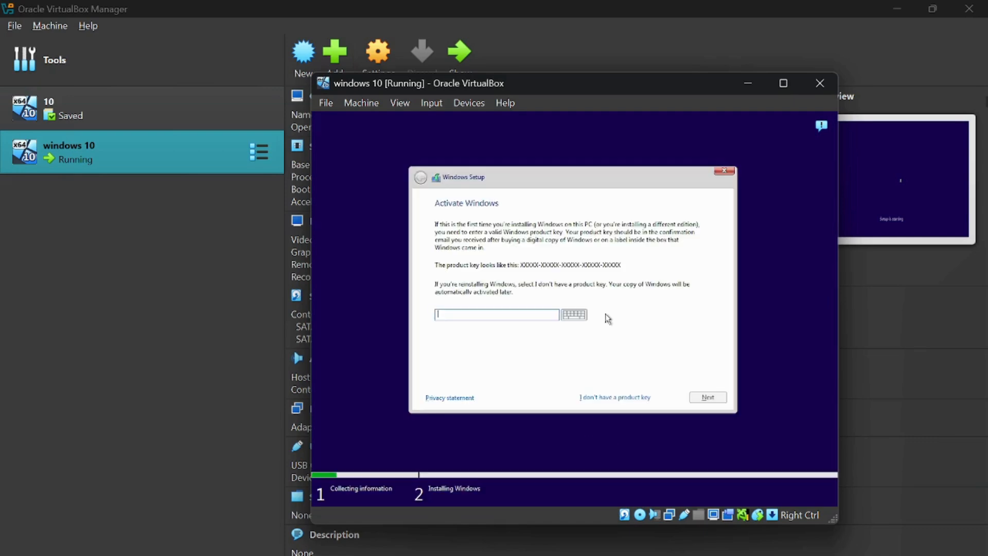
click(625, 398)
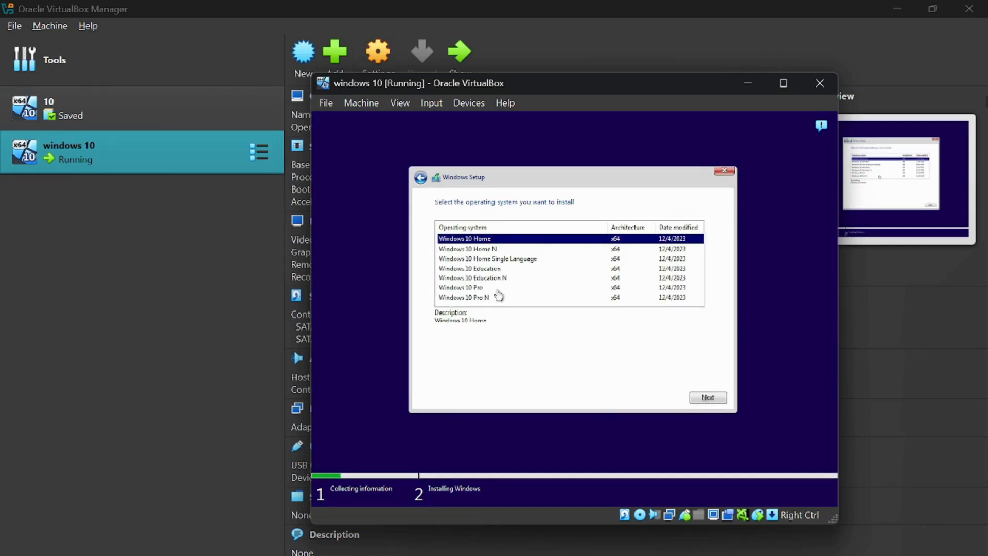
click(477, 289)
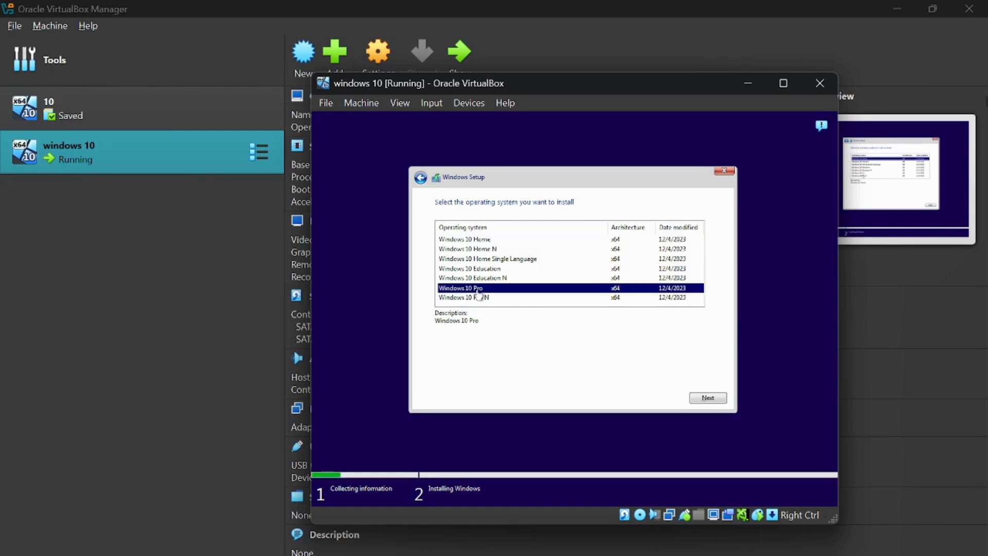
click(703, 398)
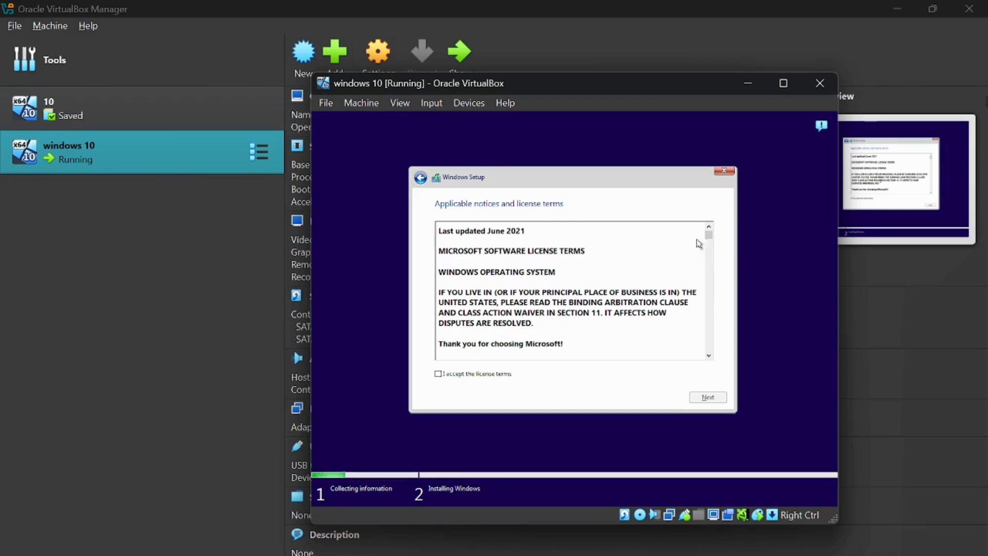
Dismiss the prompt to quit Windows Setup and return from the license terms to the Activate Windows page.
click(724, 174)
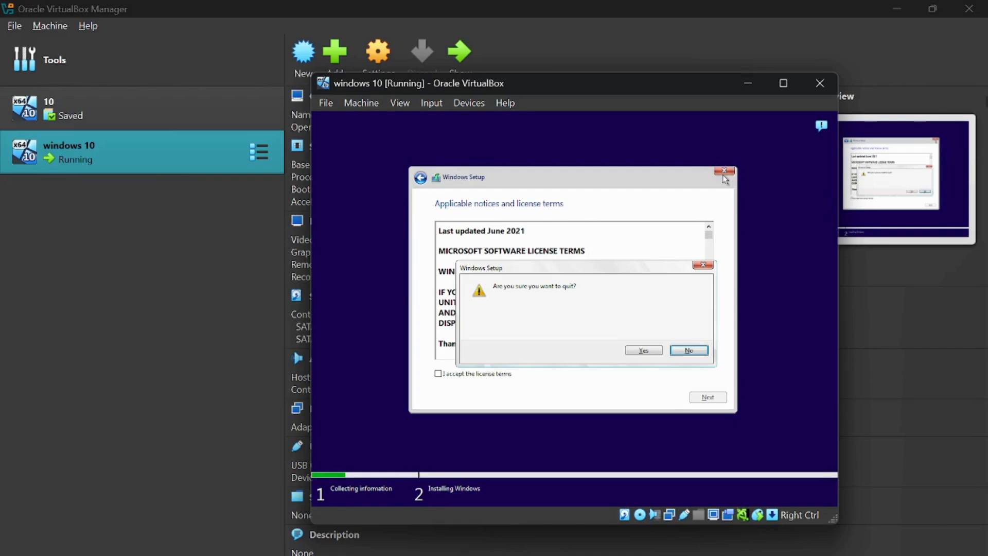
click(703, 265)
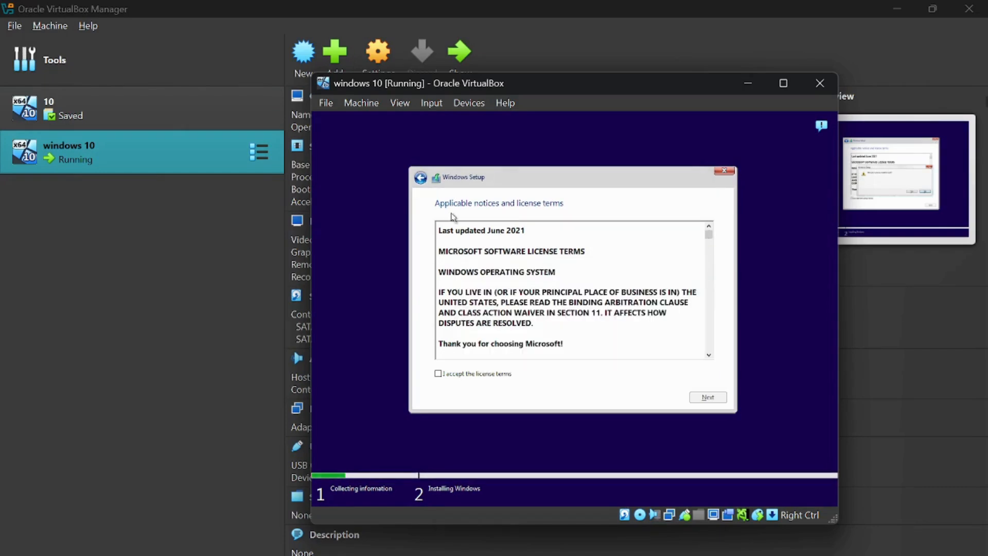
click(425, 181)
click(422, 181)
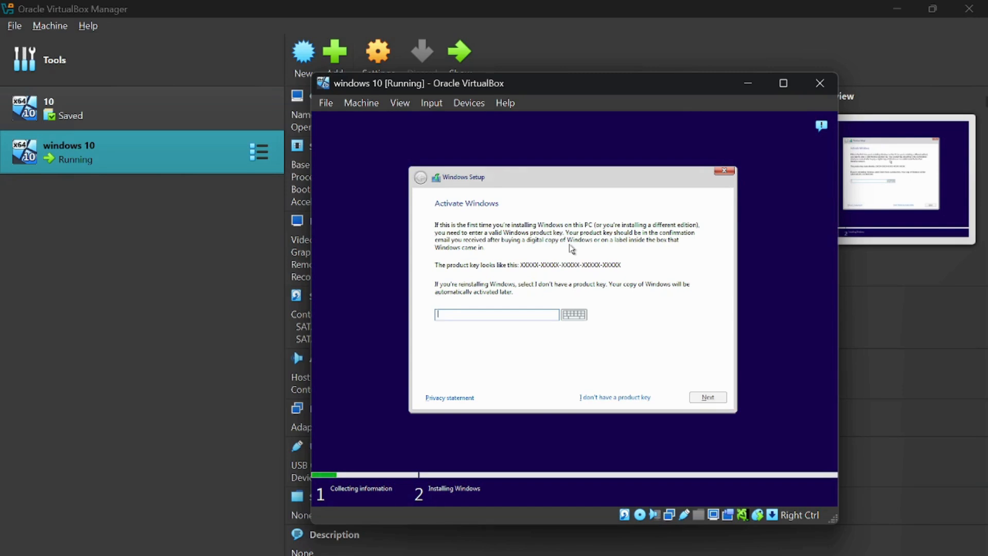
Open a command prompt over the Activate Windows page and launch the Registry Editor with regedit.
key(shift+F10)
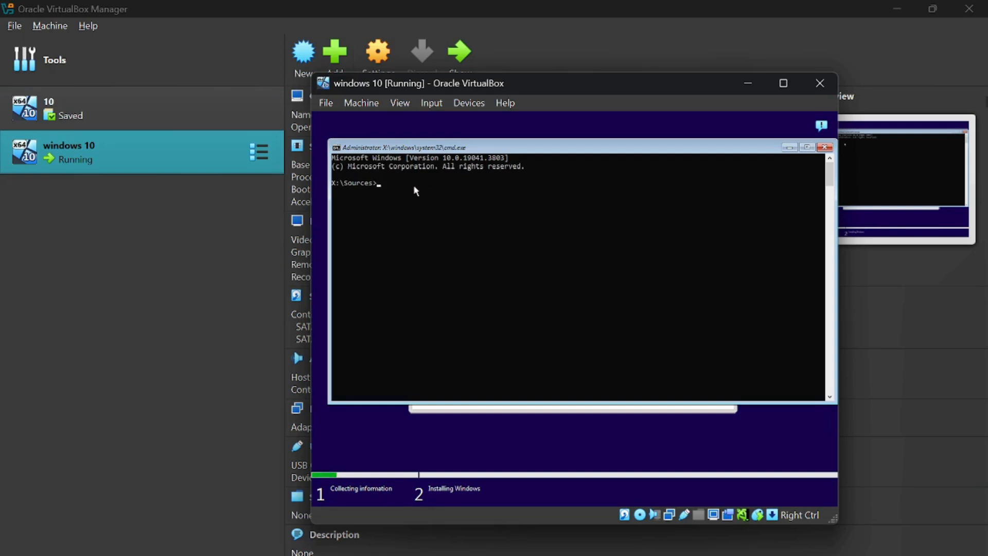
text(regedit)
key(Return)
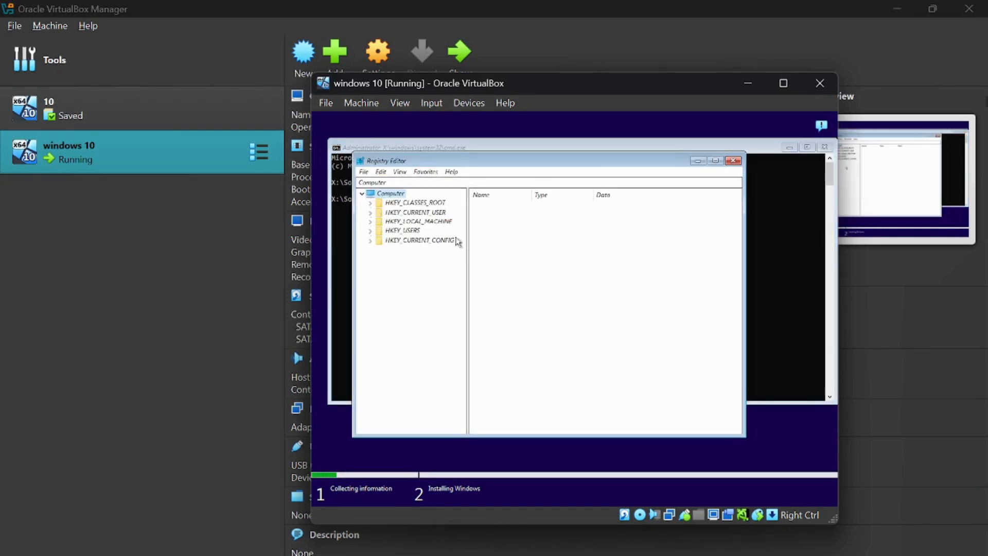
drag(561, 163, 561, 140)
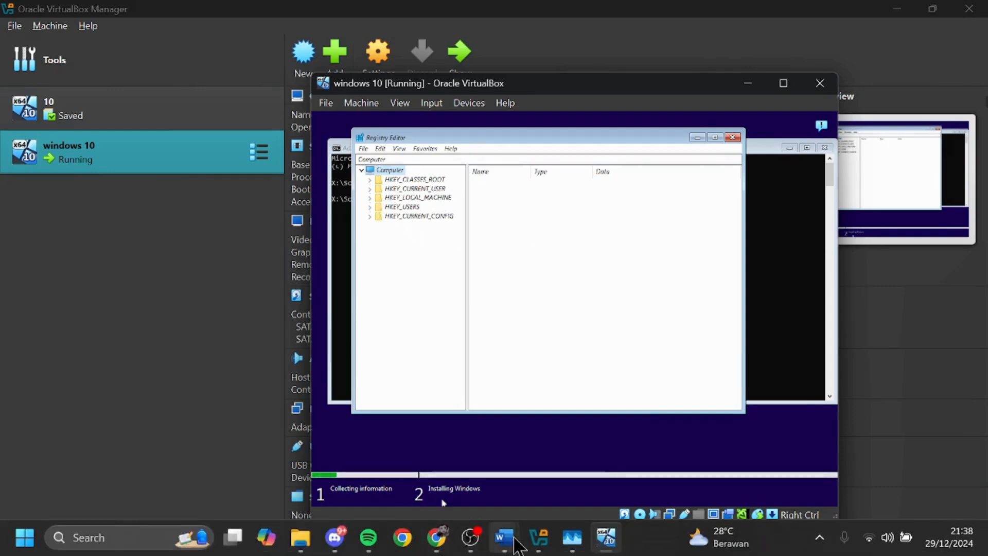
click(470, 537)
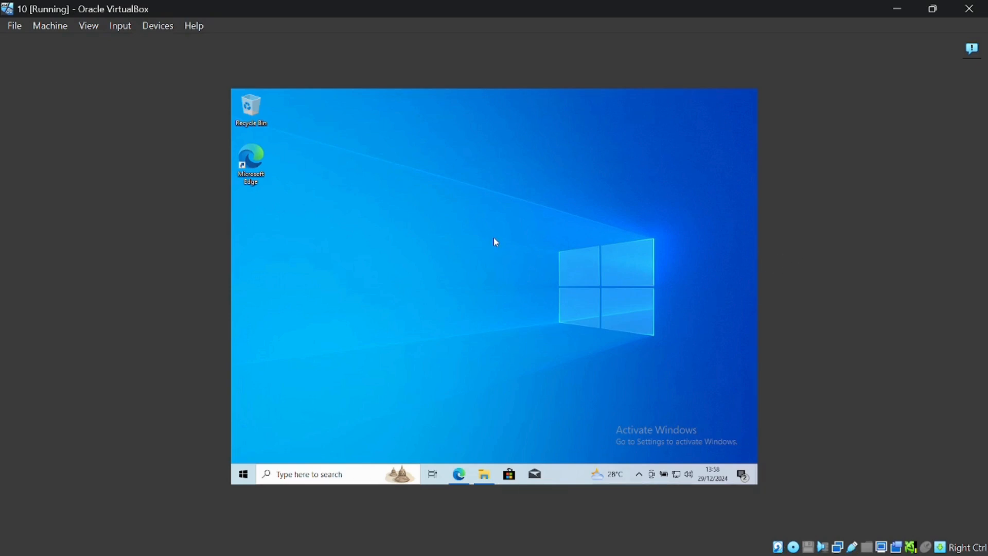
In the running virtual machine named 10, view the YouTube Trending page in Microsoft Edge and minimize the browser.
click(465, 478)
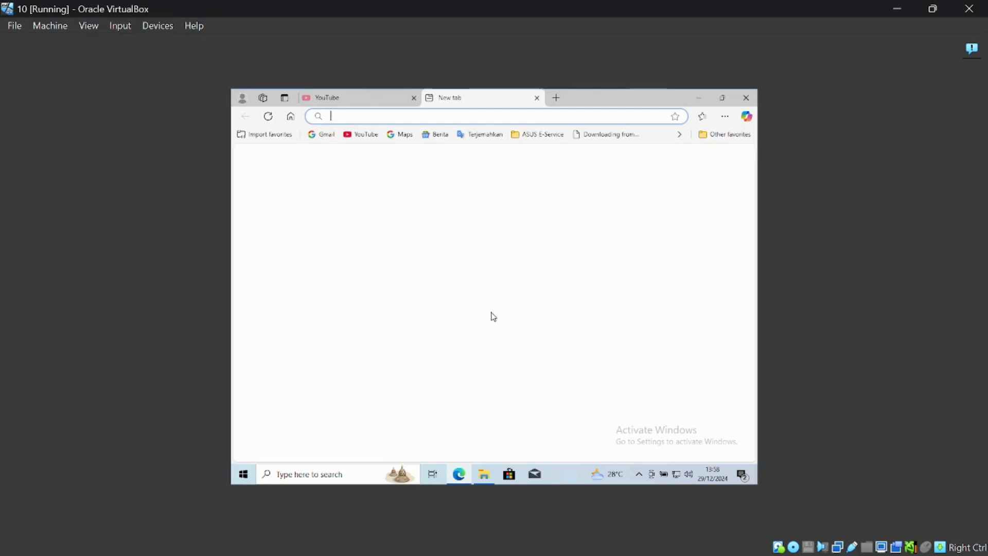
click(369, 100)
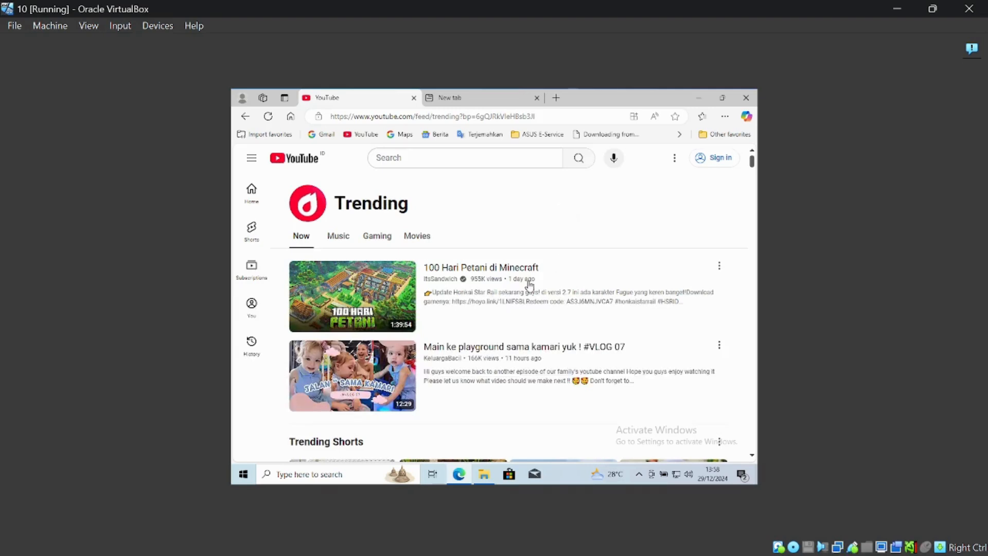
scroll(530, 282, down, 1)
click(698, 98)
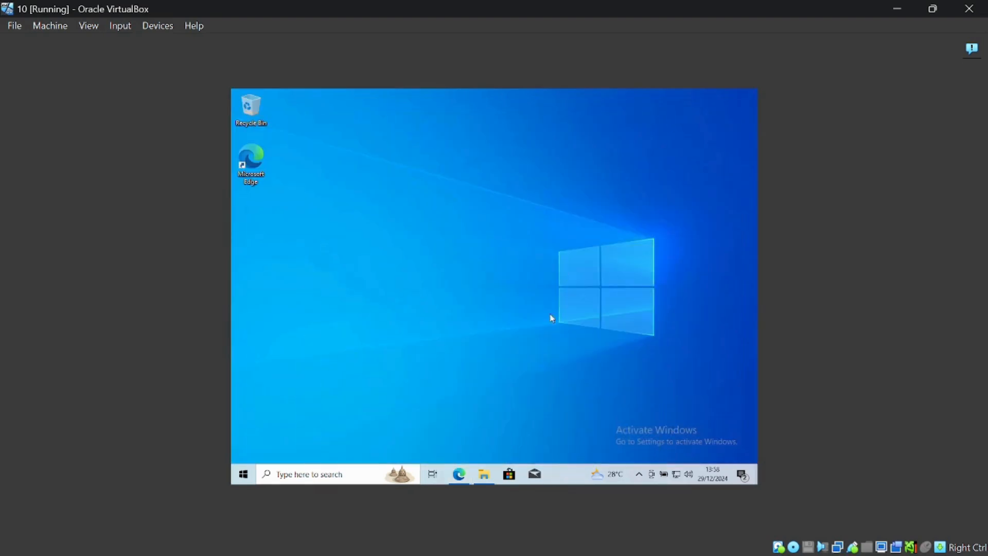
mouse_move(488, 475)
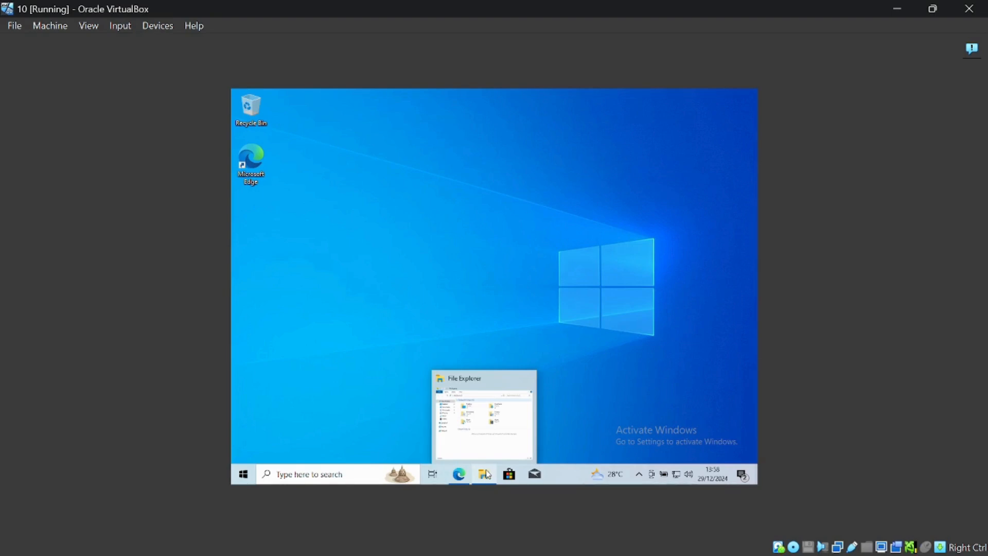
Switch to File Explorer on the host computer and delete the existing SharedFolder from the Desktop.
mouse_move(304, 545)
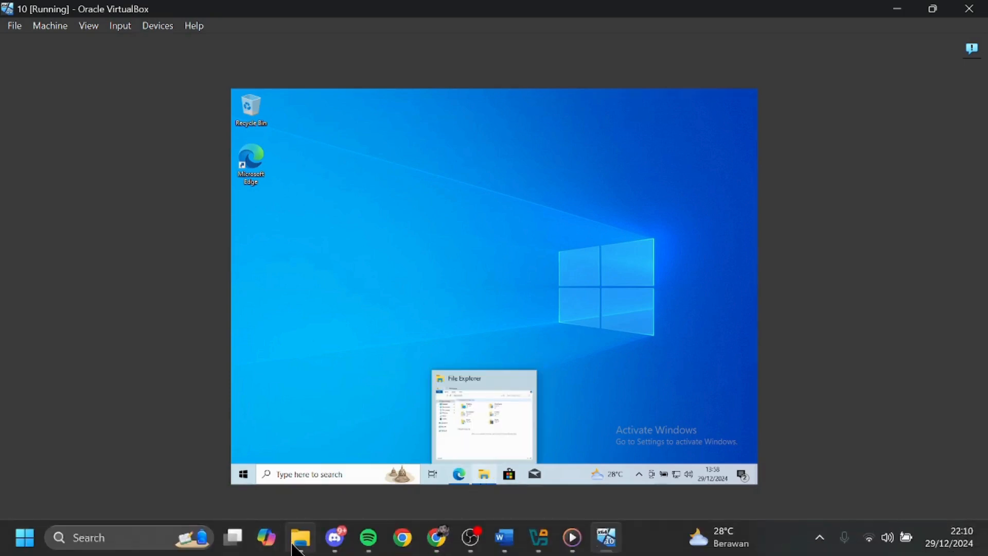
click(298, 541)
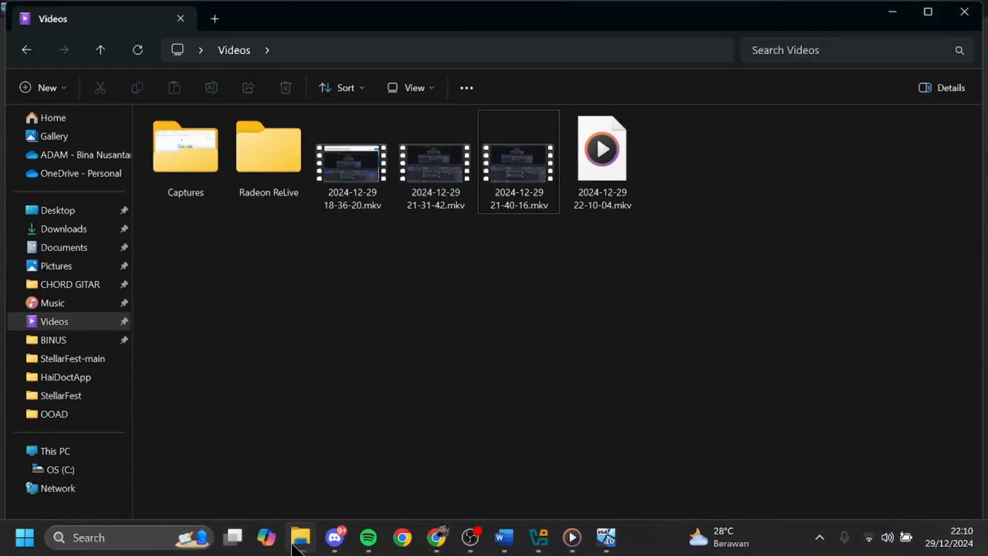
click(77, 215)
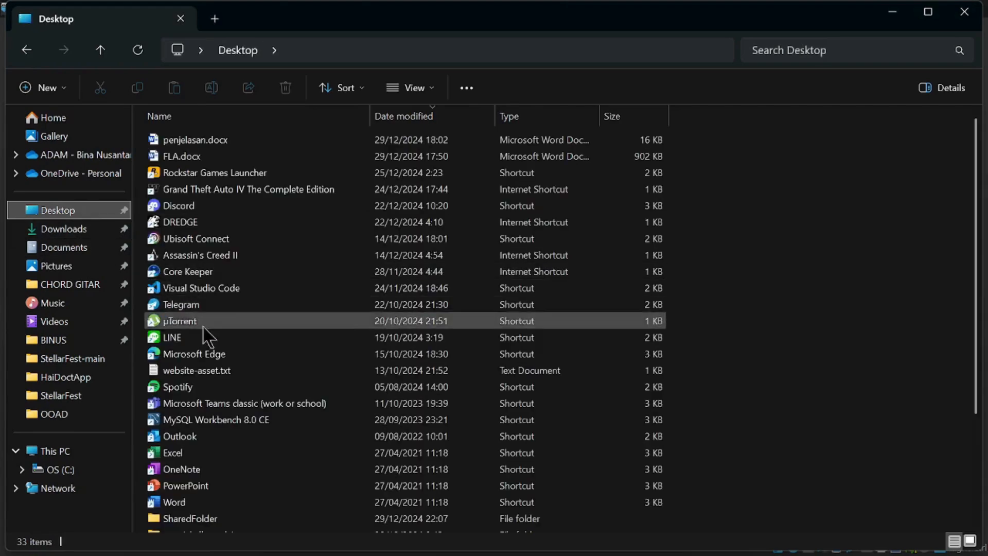
scroll(287, 360, down, 3)
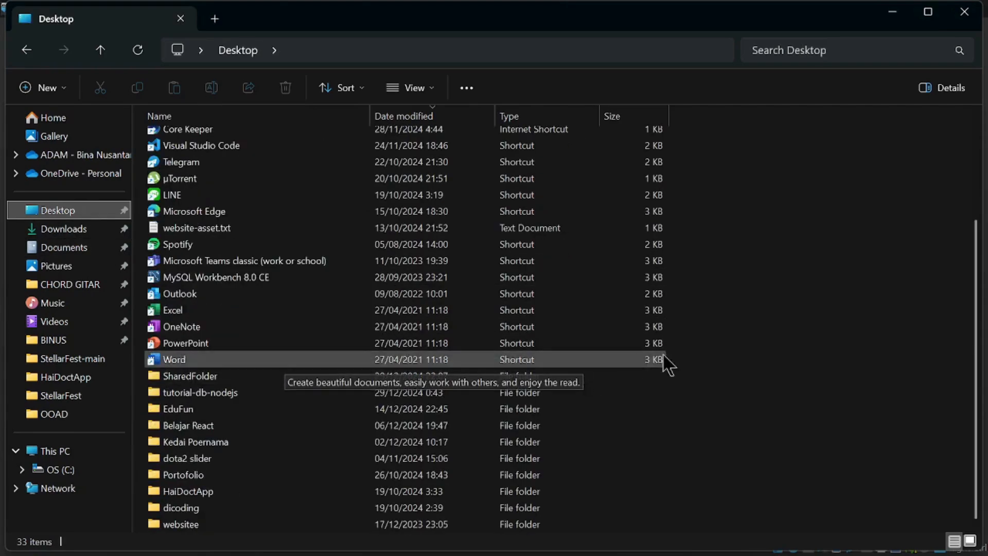
click(252, 379)
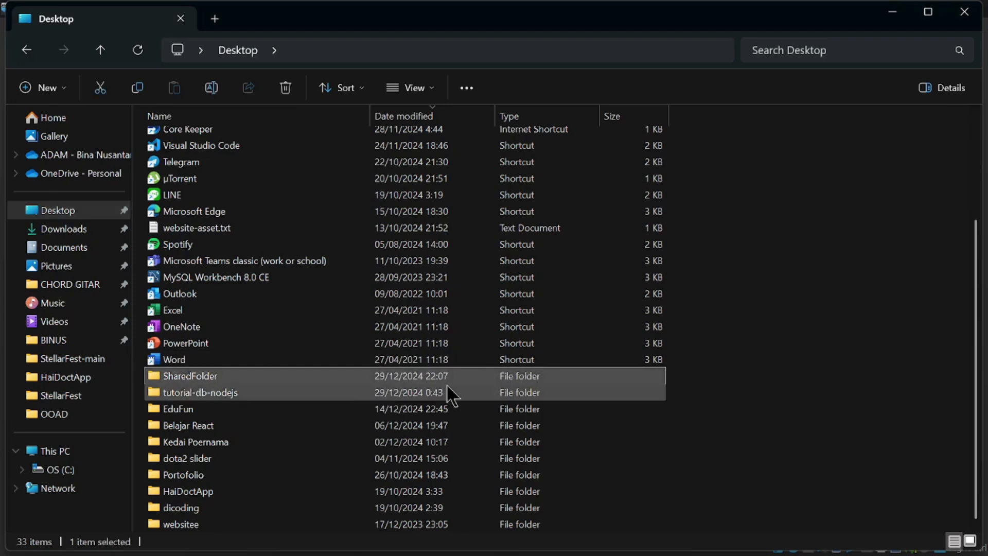
key(Delete)
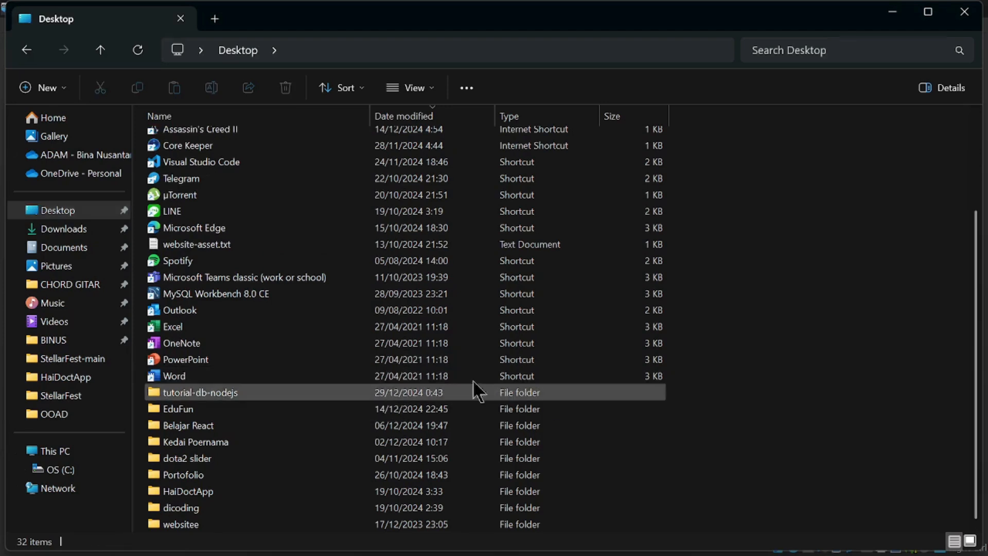
Create a new folder named SharedFolder on the host's Desktop.
right_click(749, 368)
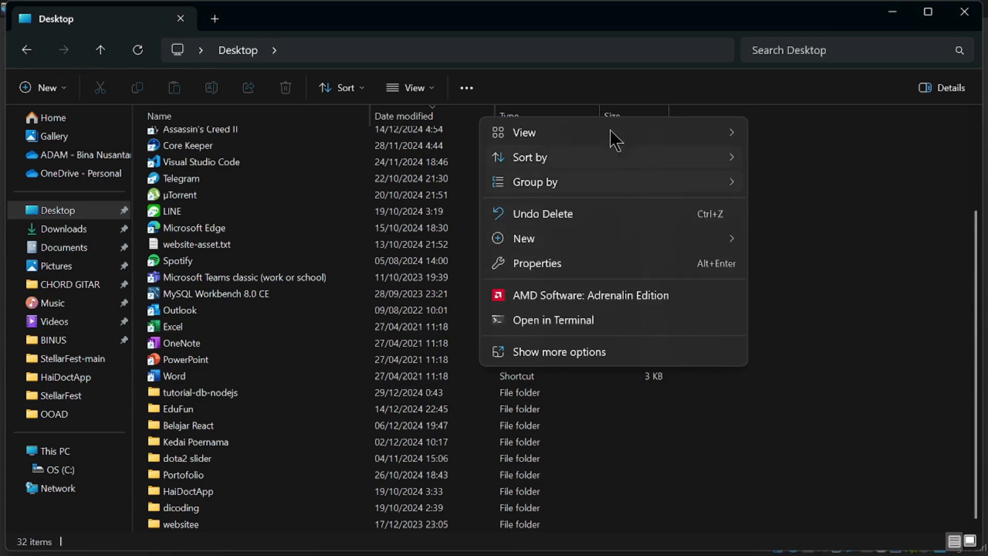
mouse_move(600, 242)
click(793, 238)
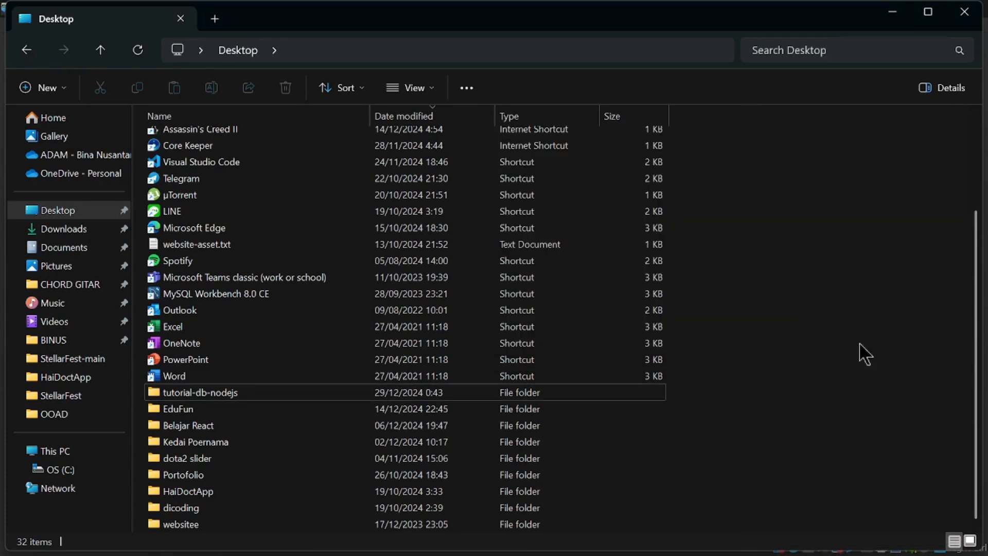
text(Sha)
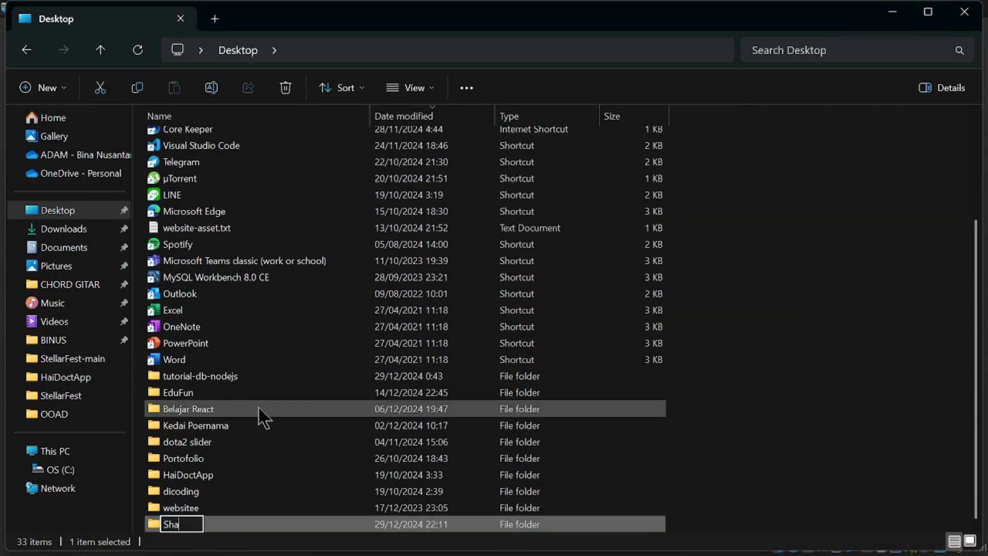
text(redFolder)
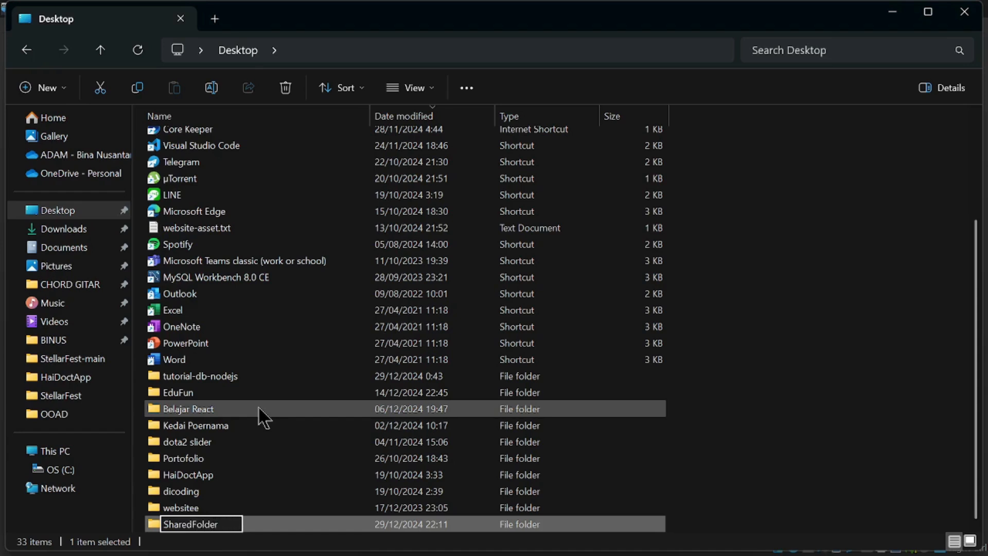
key(Return)
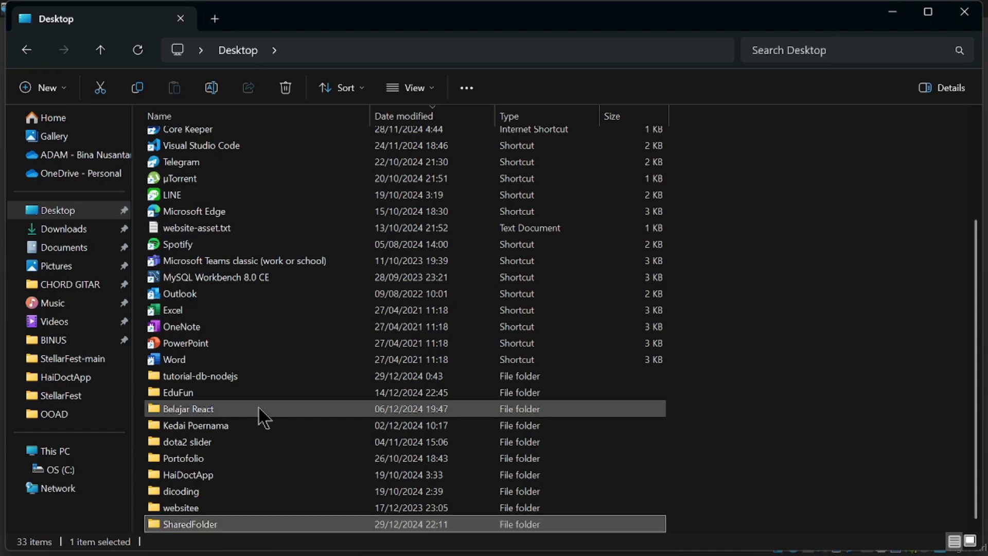
Open the sharing properties of SharedFolder and bring up the Network access dialog for choosing people to share with.
right_click(232, 528)
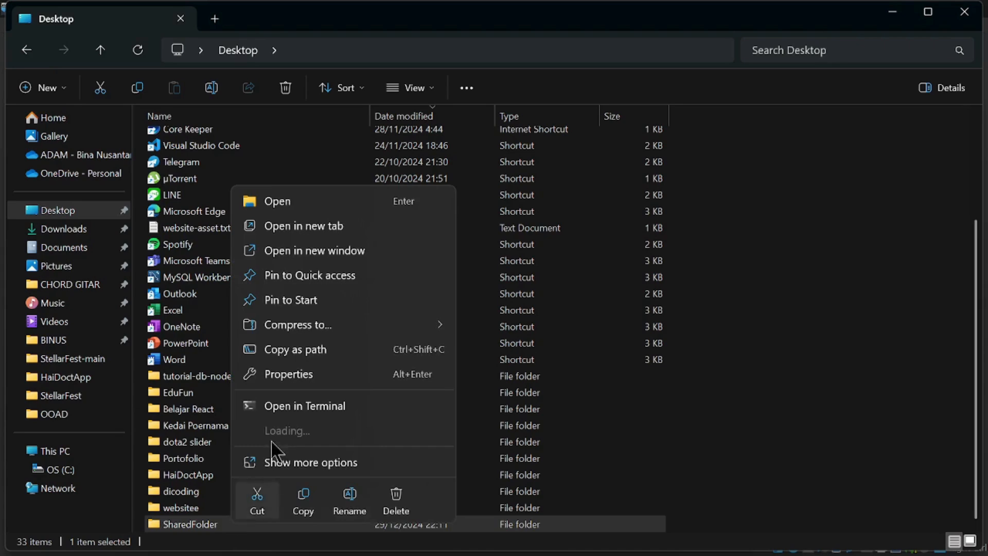
click(320, 376)
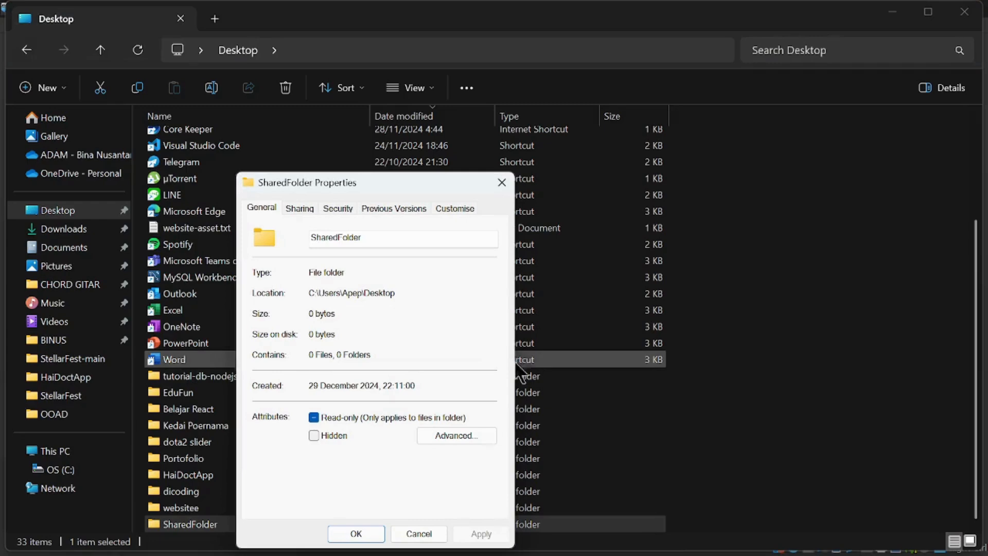
click(301, 208)
drag(368, 195, 378, 148)
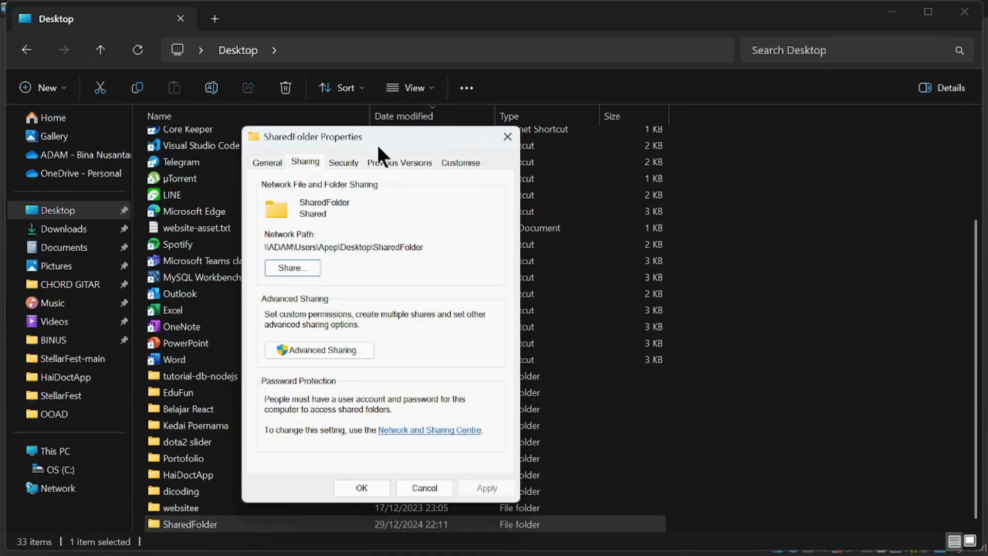
click(288, 268)
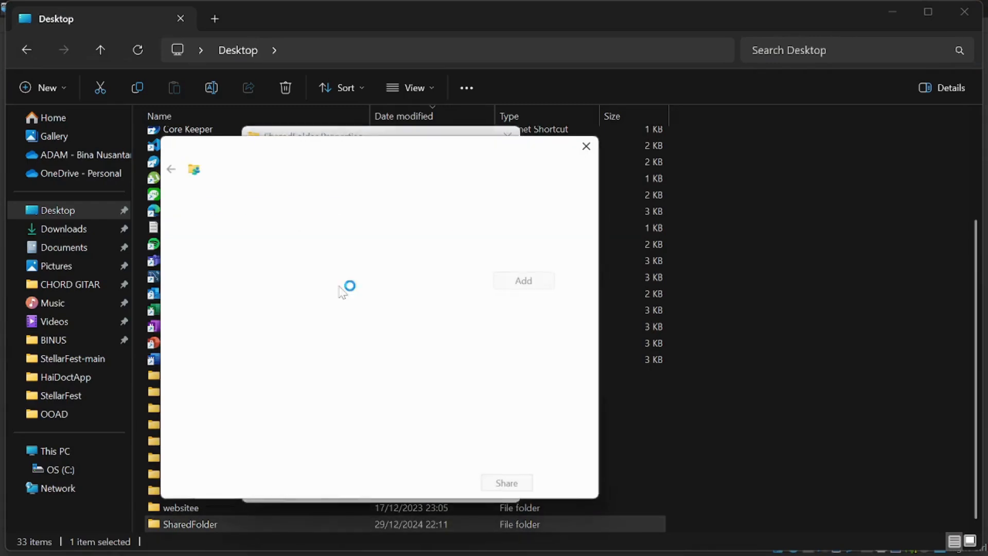
Add Everyone to the people sharing SharedFolder and set their permission level to Read/Write.
click(488, 280)
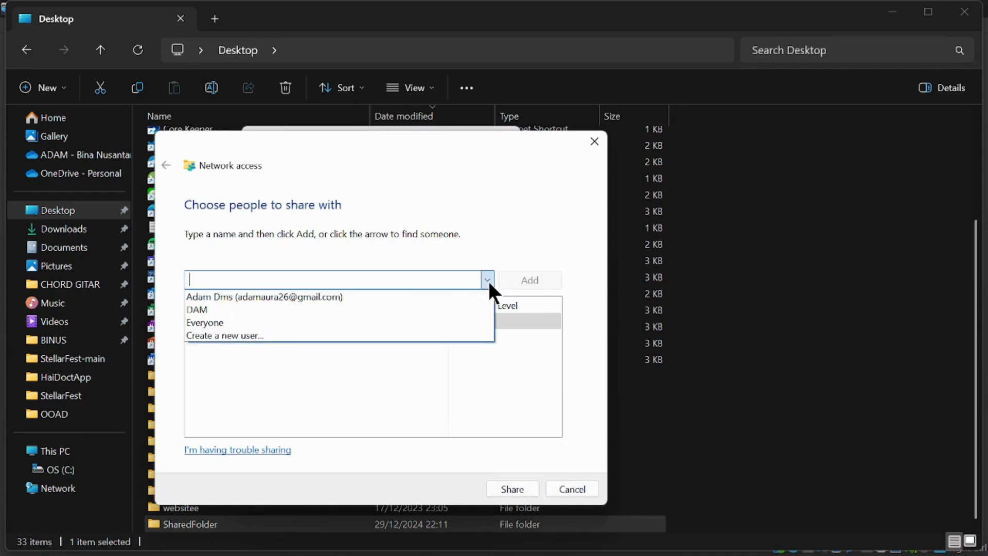
click(286, 322)
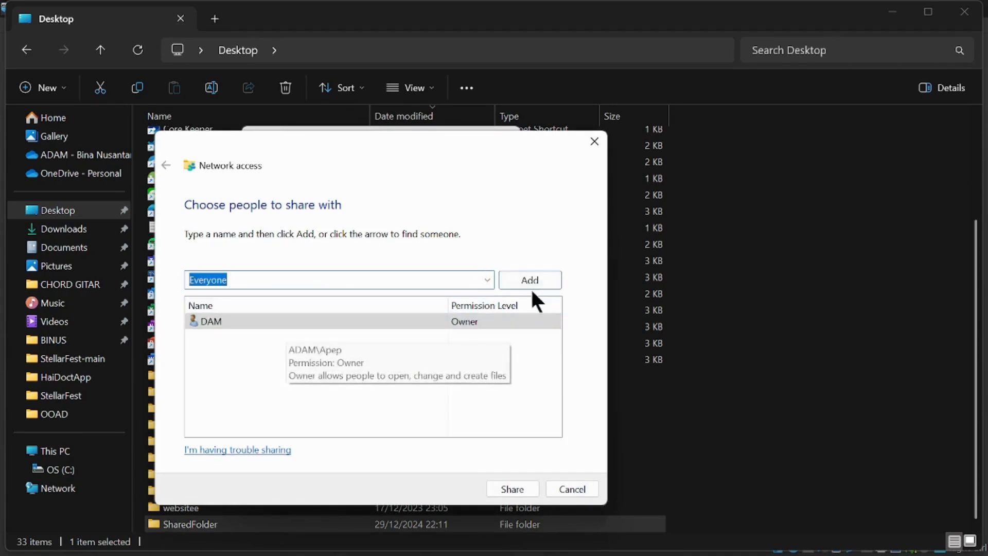
click(545, 281)
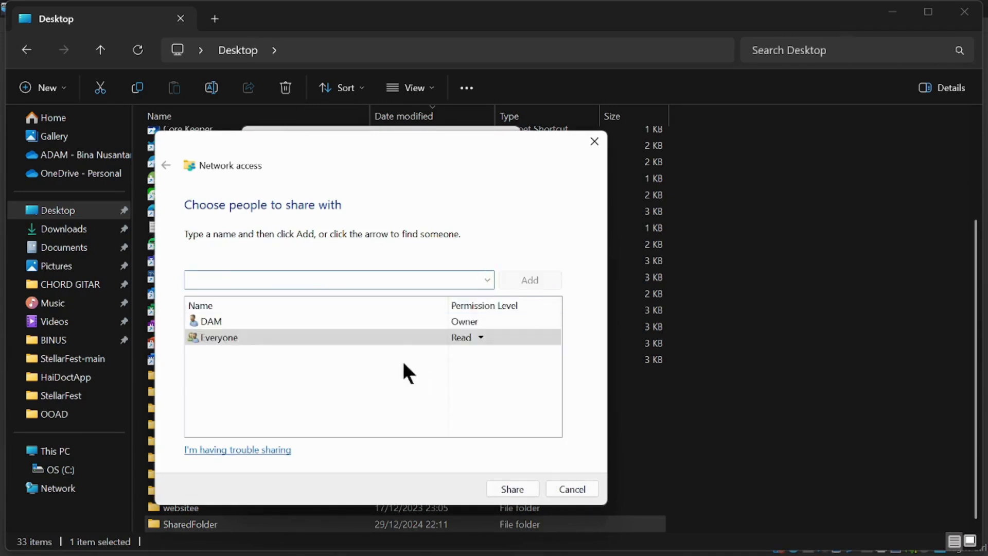
click(369, 339)
click(472, 343)
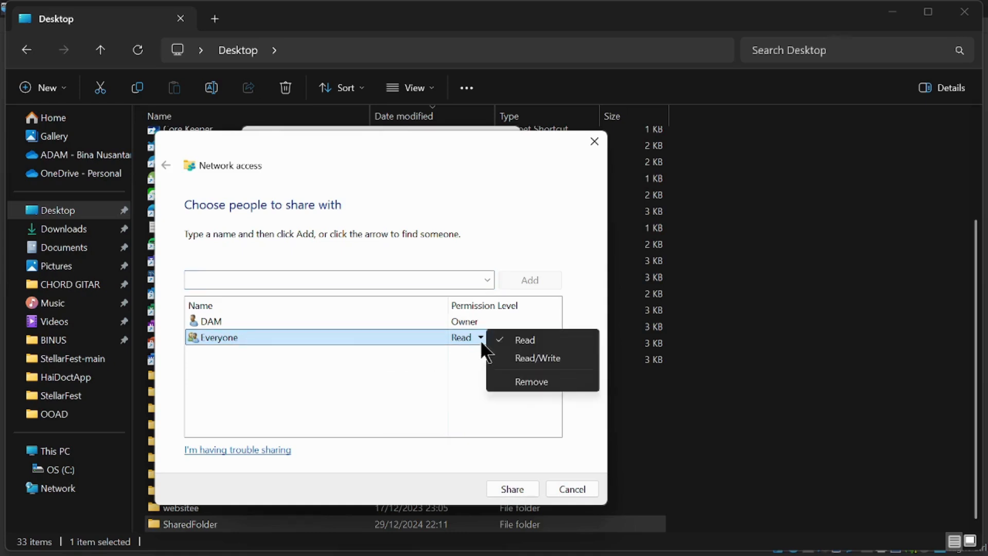
click(520, 361)
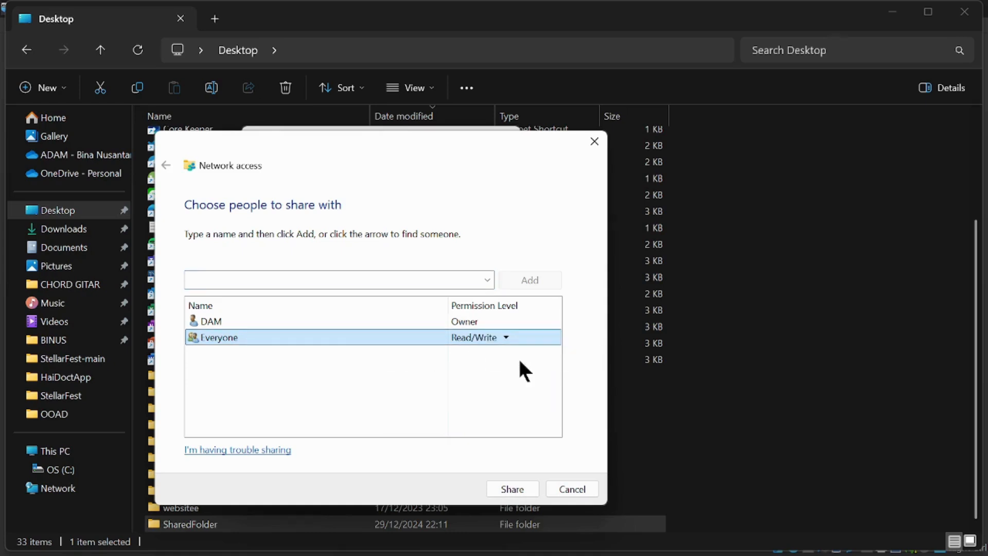
Share SharedFolder with the chosen people, finish the Network access dialog and close the folder's properties.
click(521, 487)
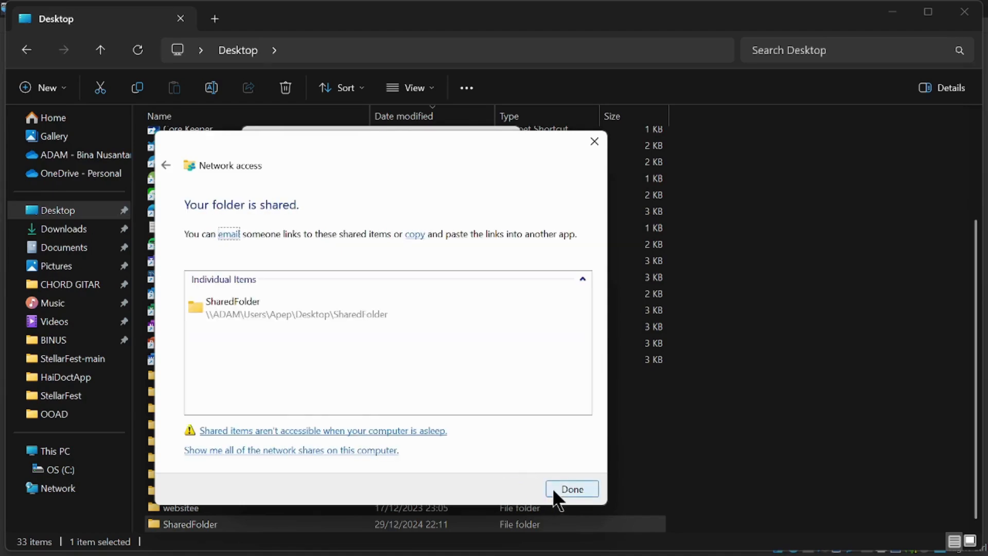
click(554, 492)
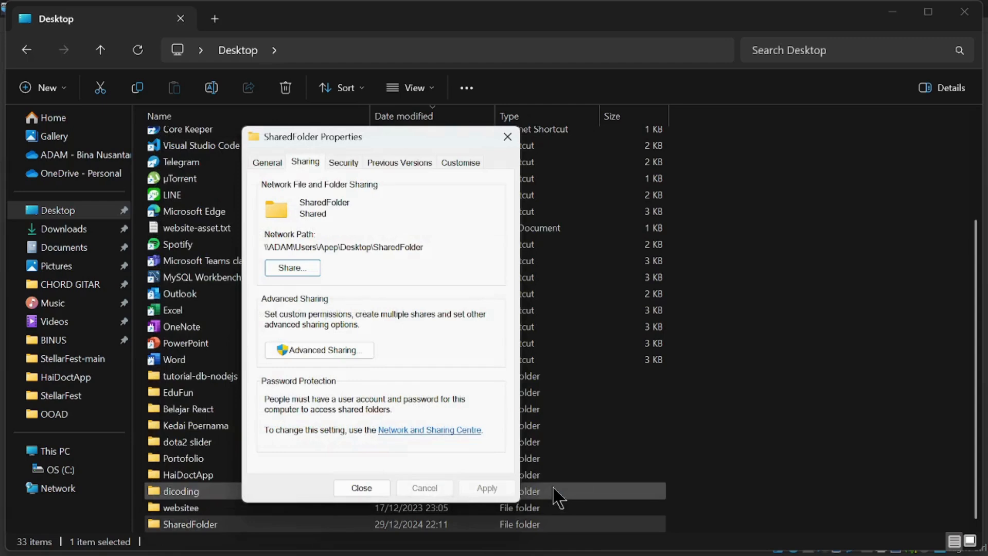
click(361, 487)
Switch to the running Windows 10 virtual machine, open the Network location in its File Explorer and dismiss the network discovery error.
mouse_move(527, 546)
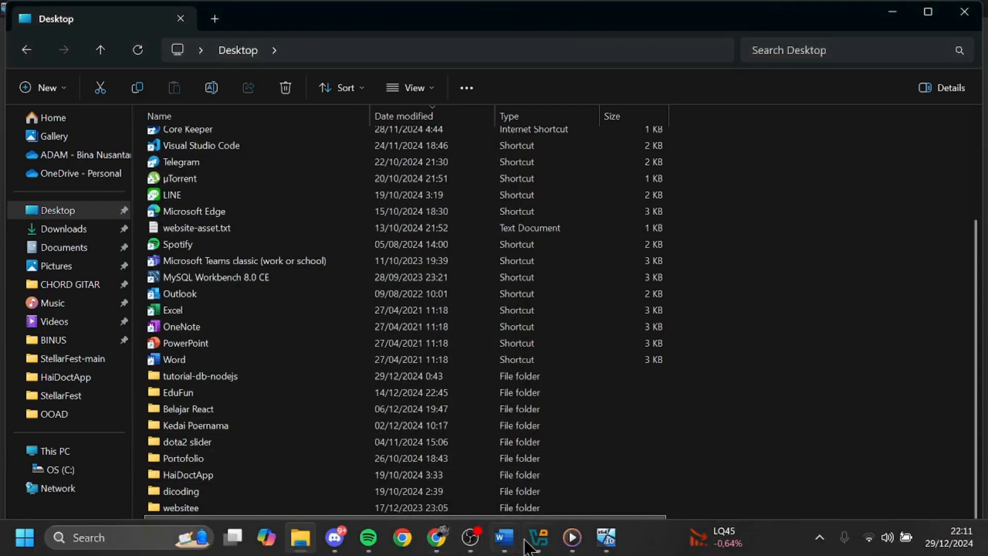
click(606, 537)
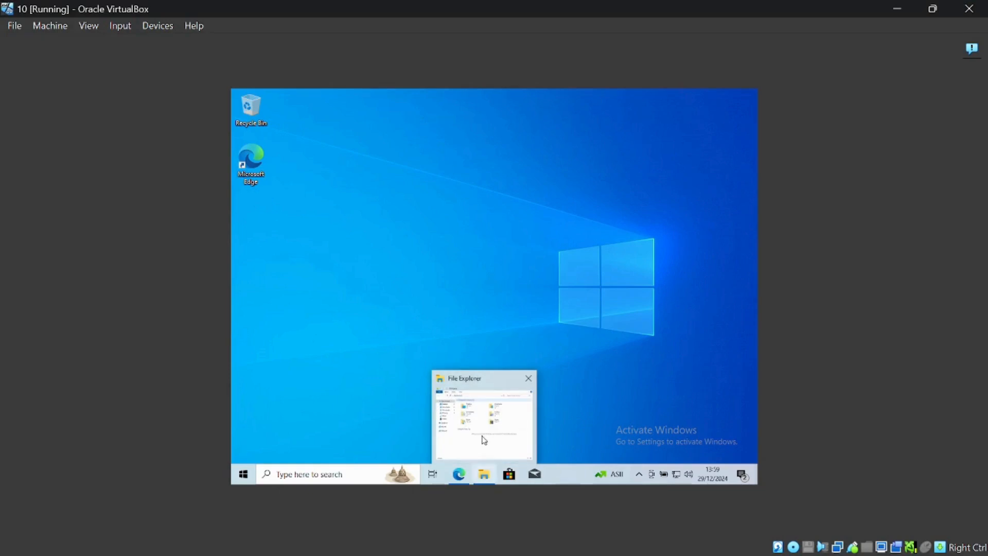
click(484, 476)
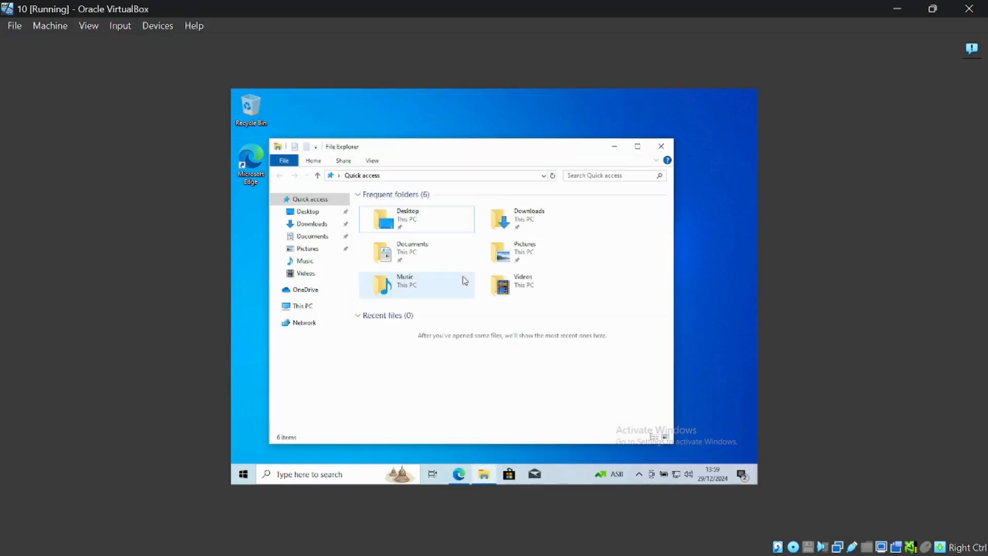
click(309, 324)
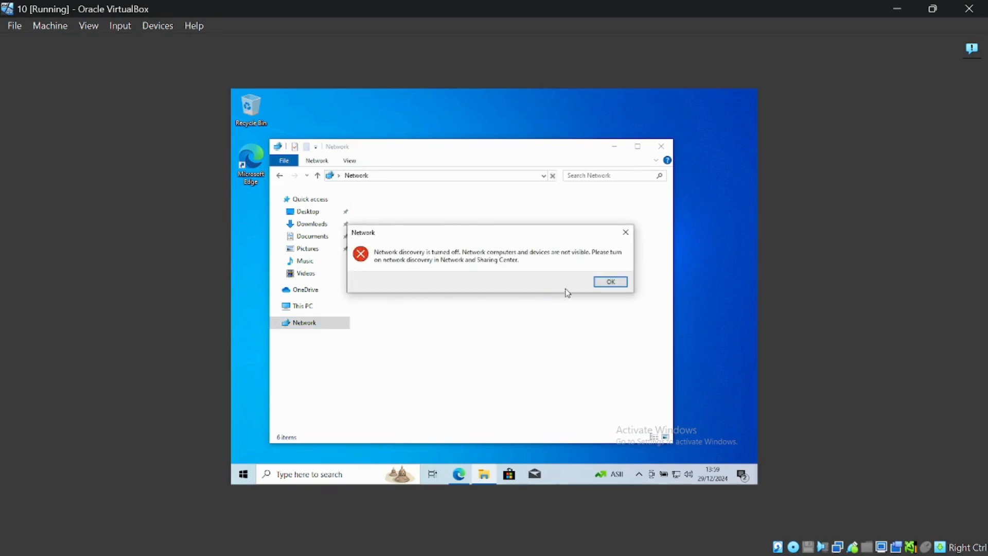
click(611, 283)
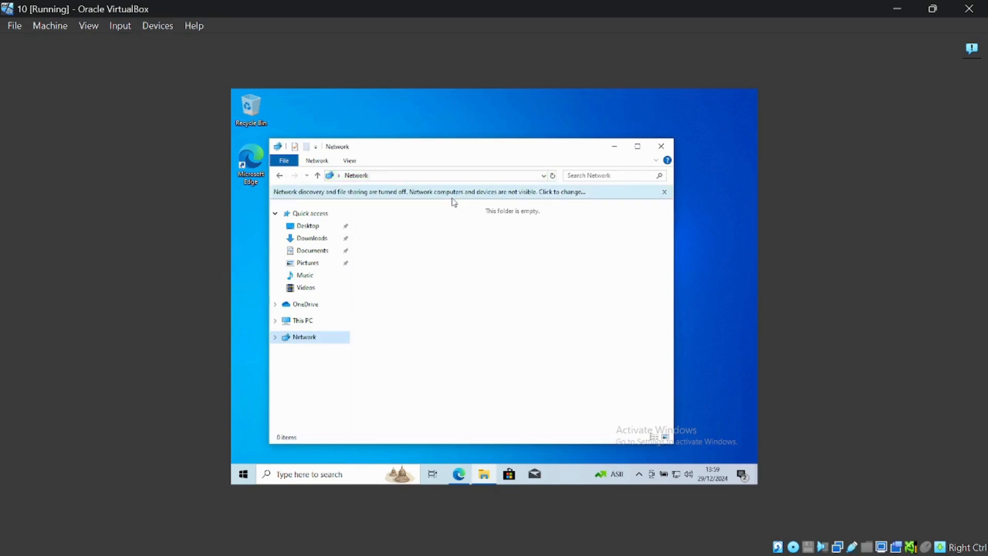
Turn on network discovery and file sharing for all public networks in the virtual machine.
click(455, 203)
click(474, 204)
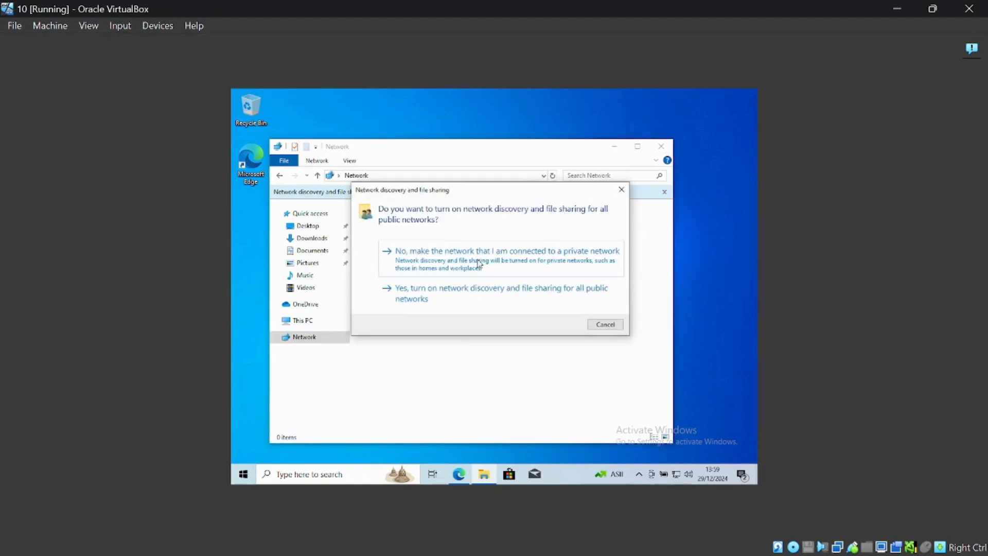
click(467, 304)
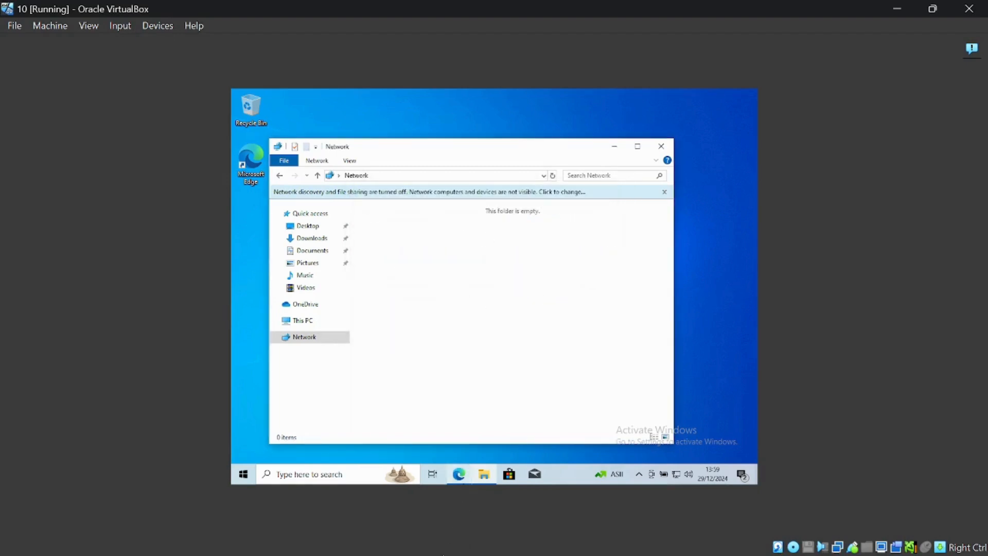
Switch to the host's File Explorer, open SharedFolder to view its contents, and return to the virtual machine.
mouse_move(477, 545)
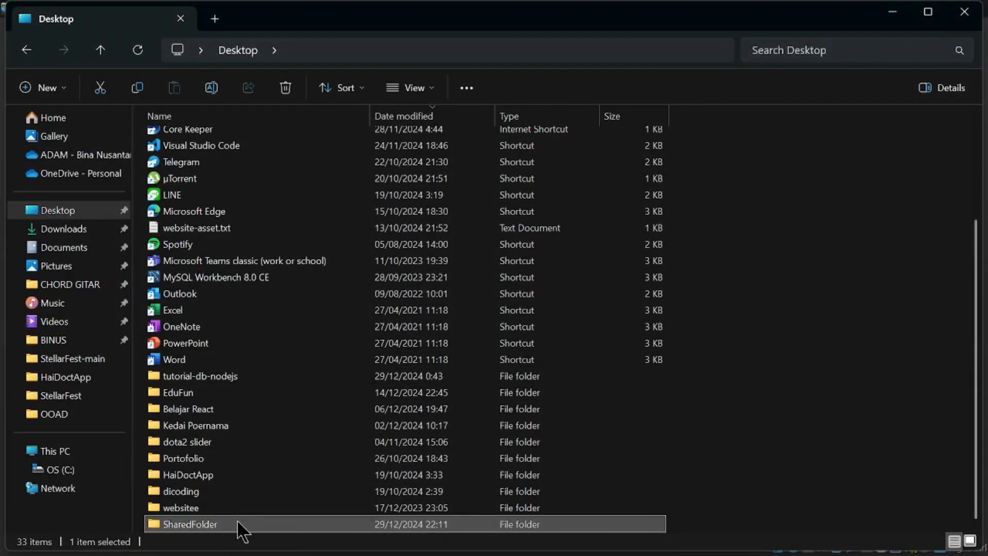
double_click(238, 524)
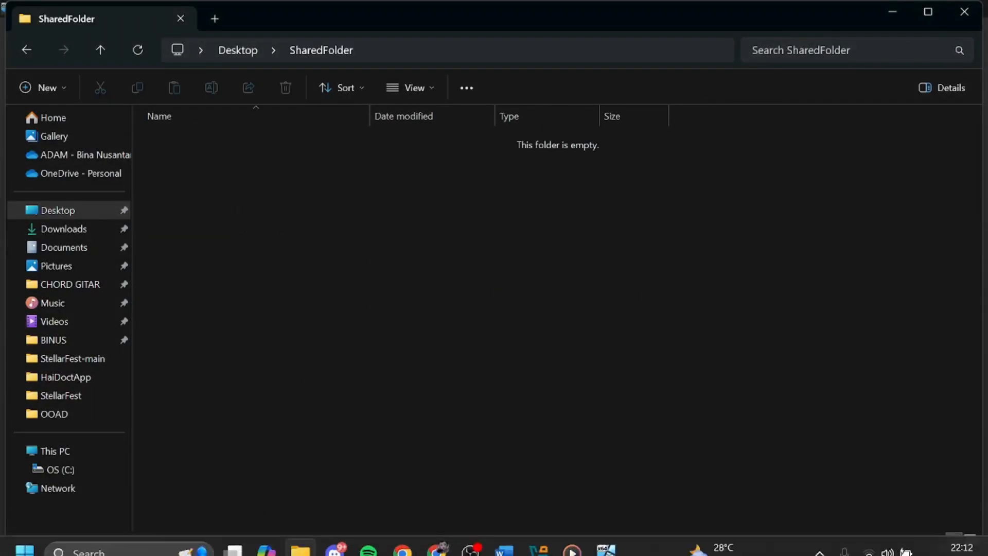
click(610, 541)
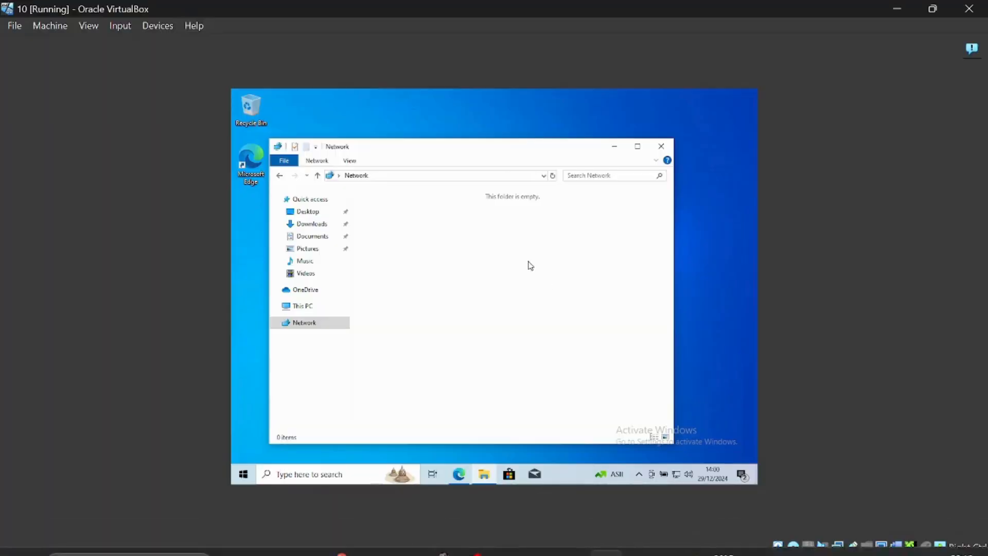